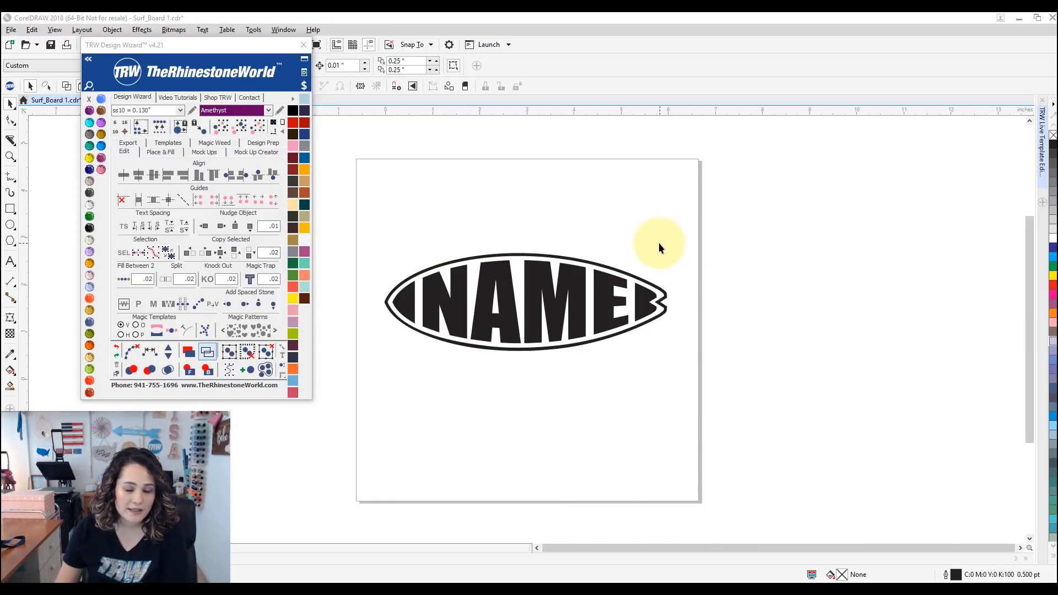
# Show the Live Template Editor and find the surfboard template's editable text.
pyautogui.click(1042, 153)
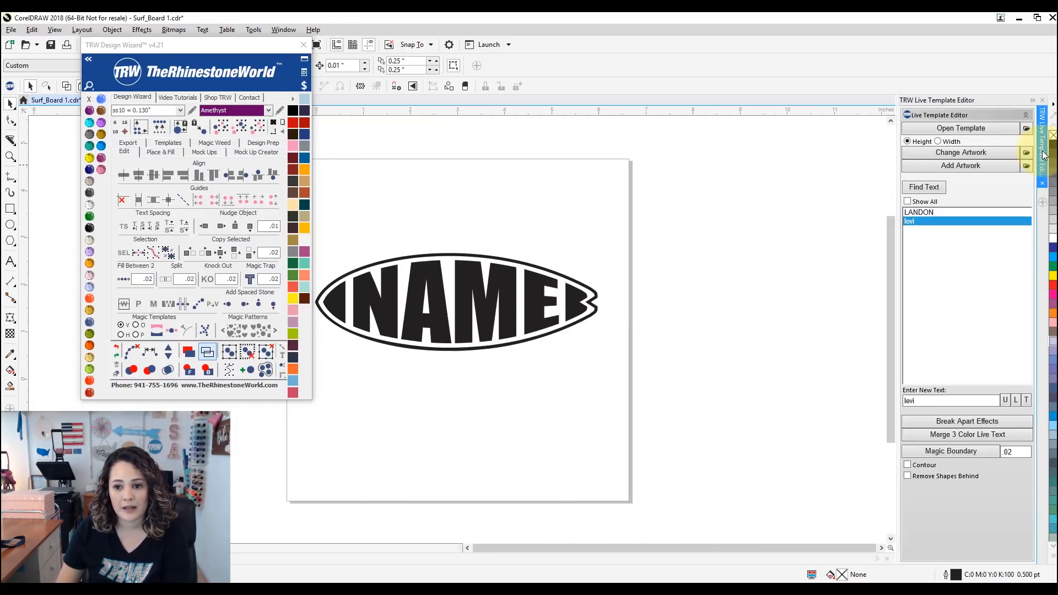
pyautogui.click(917, 189)
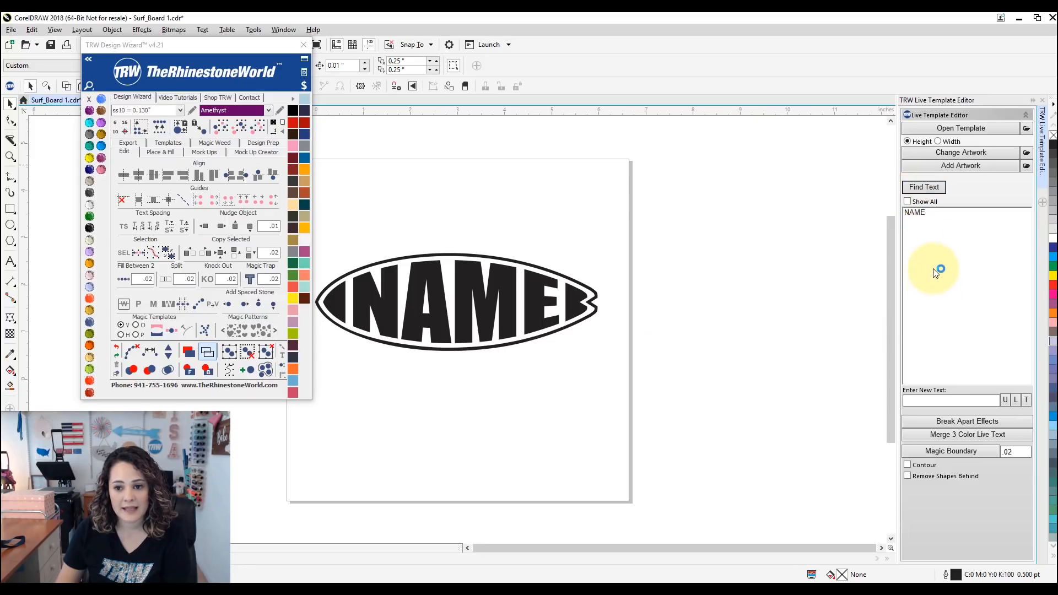
pyautogui.click(925, 213)
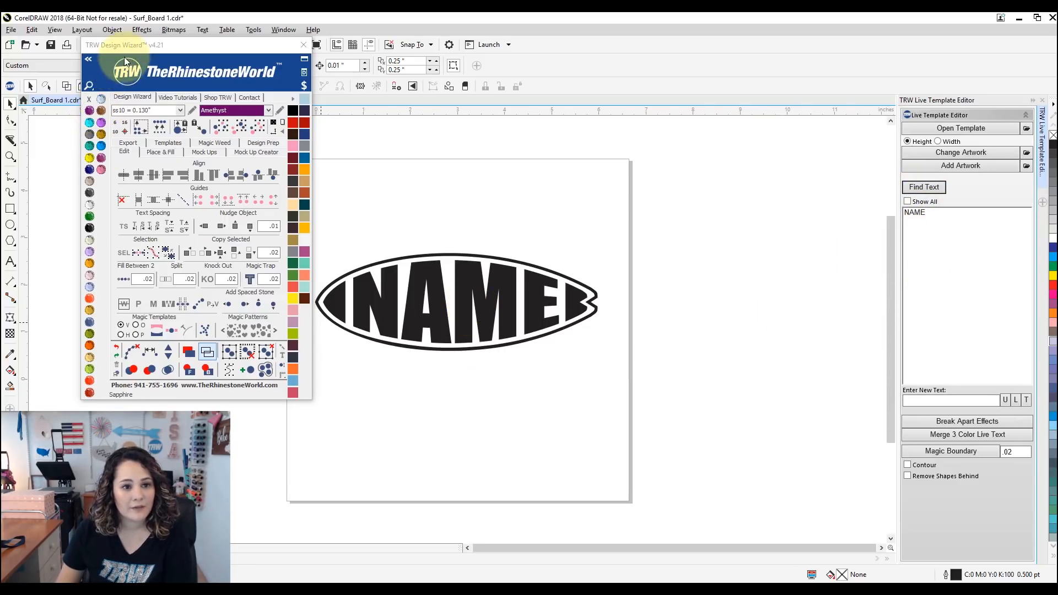
# Search the Design Wizard fonts for "bun" and change the NAME text to Bungee Inline.
pyautogui.moveTo(148, 46); pyautogui.dragTo(751, 74)
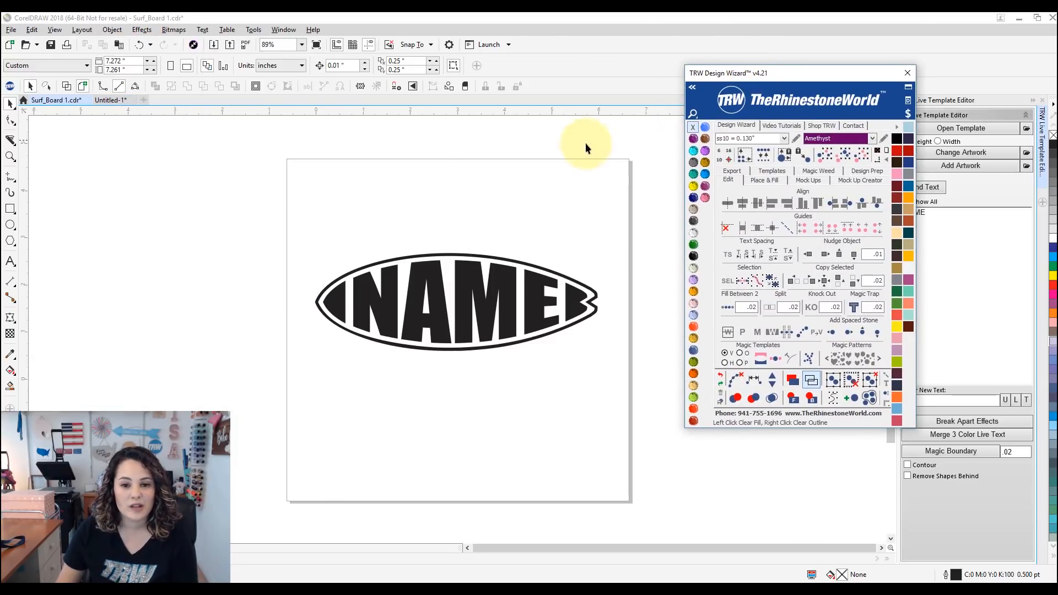
pyautogui.click(489, 315)
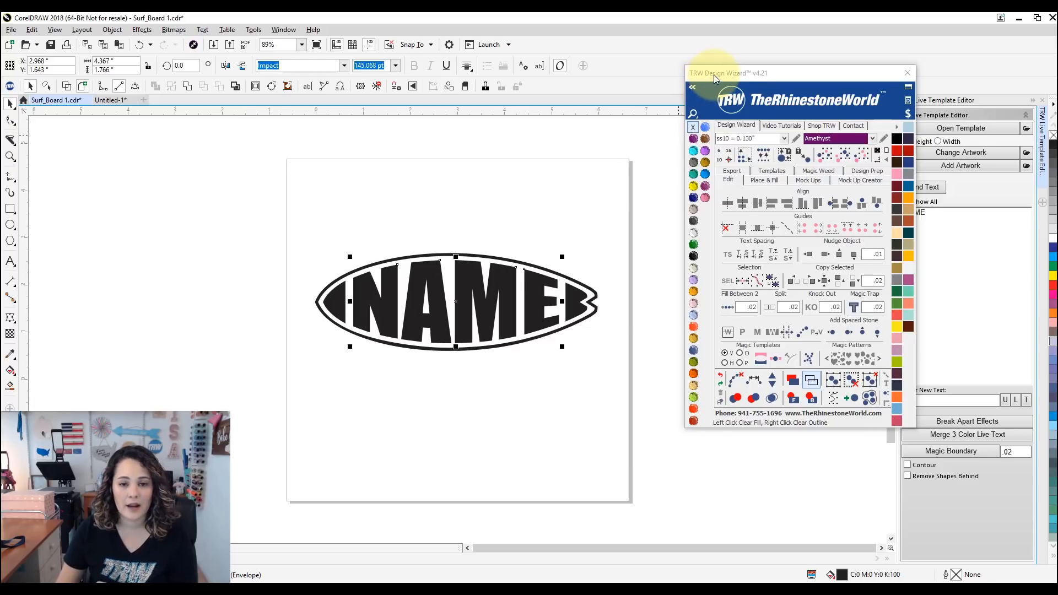
pyautogui.moveTo(713, 75); pyautogui.dragTo(774, 93)
pyautogui.click(769, 88)
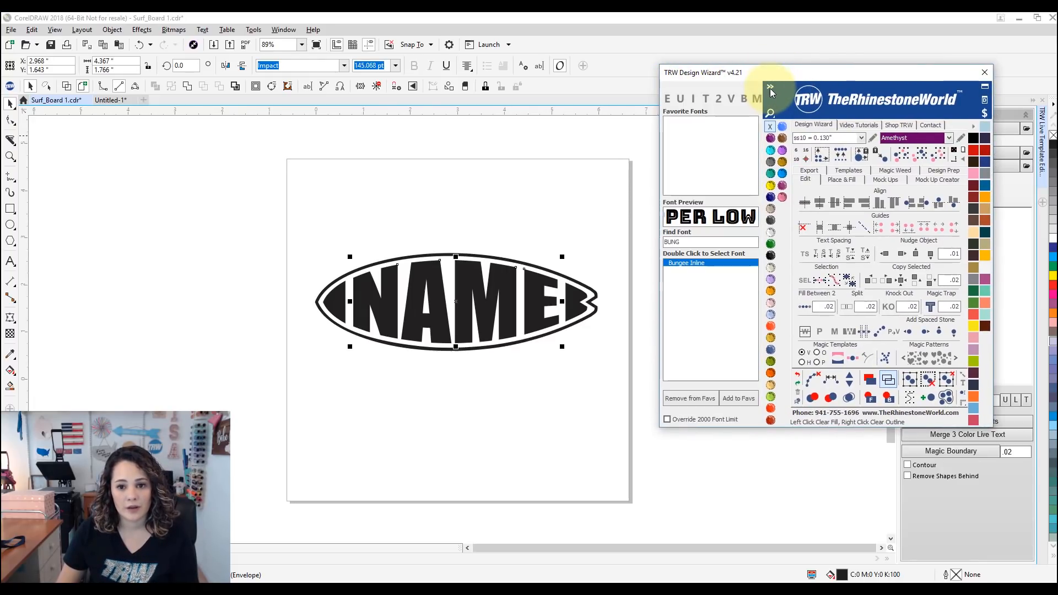
pyautogui.click(684, 242)
pyautogui.write('BUNG')
pyautogui.moveTo(685, 243); pyautogui.dragTo(624, 237)
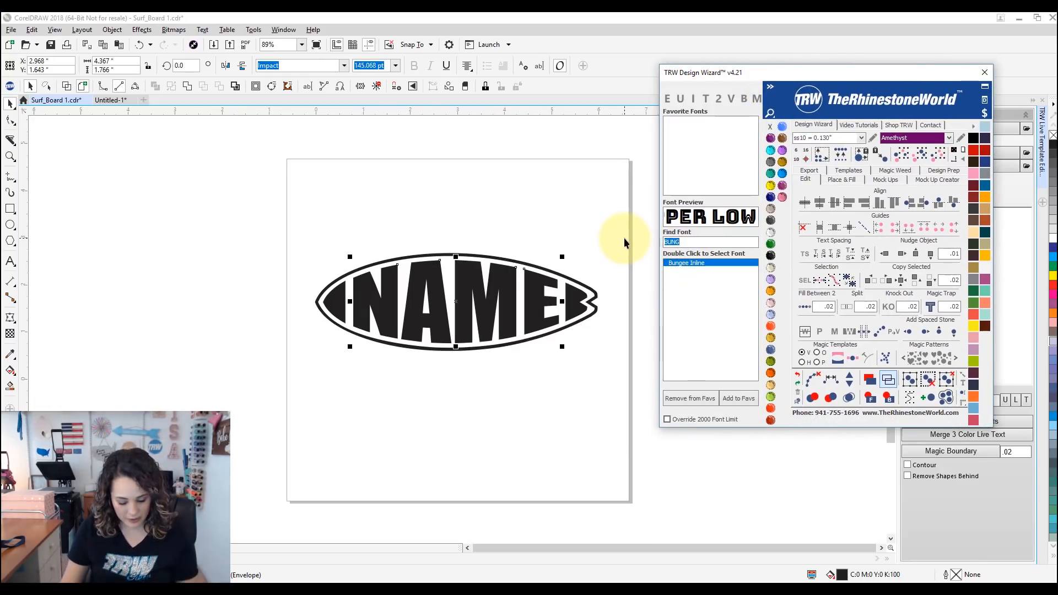
pyautogui.write('bun')
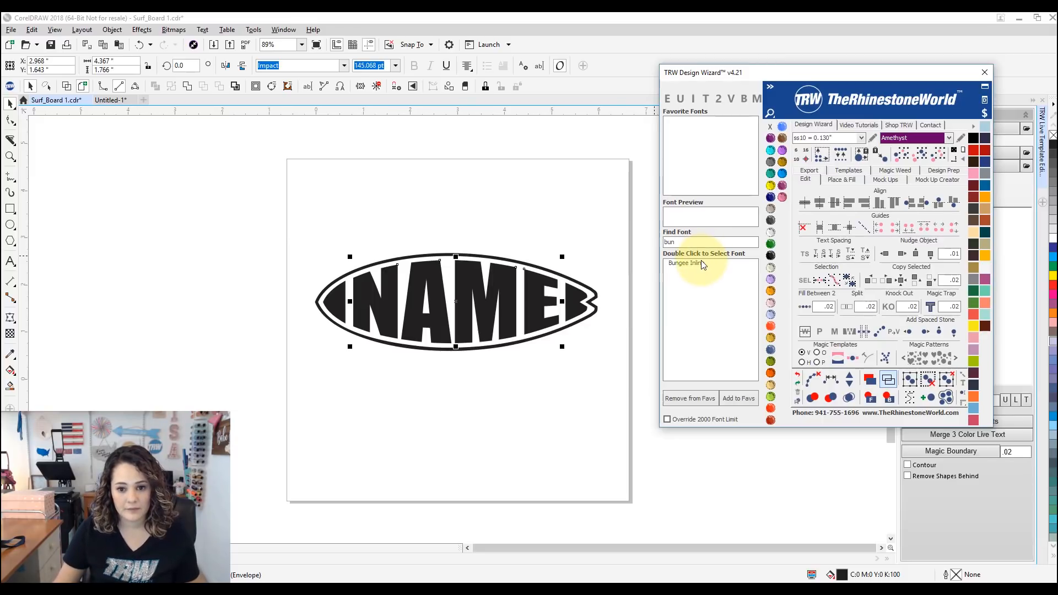
pyautogui.doubleClick(699, 266)
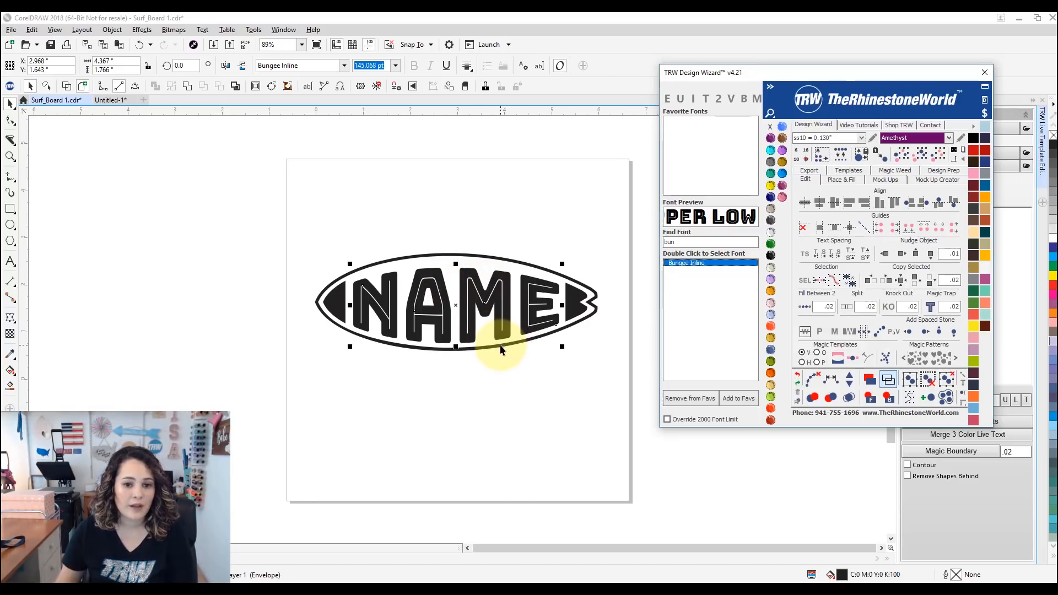
# Nudge the NAME text up five increments so it sits centred vertically inside the surfboard outline.
pyautogui.click(468, 301)
pyautogui.click(480, 211)
pyautogui.click(477, 297)
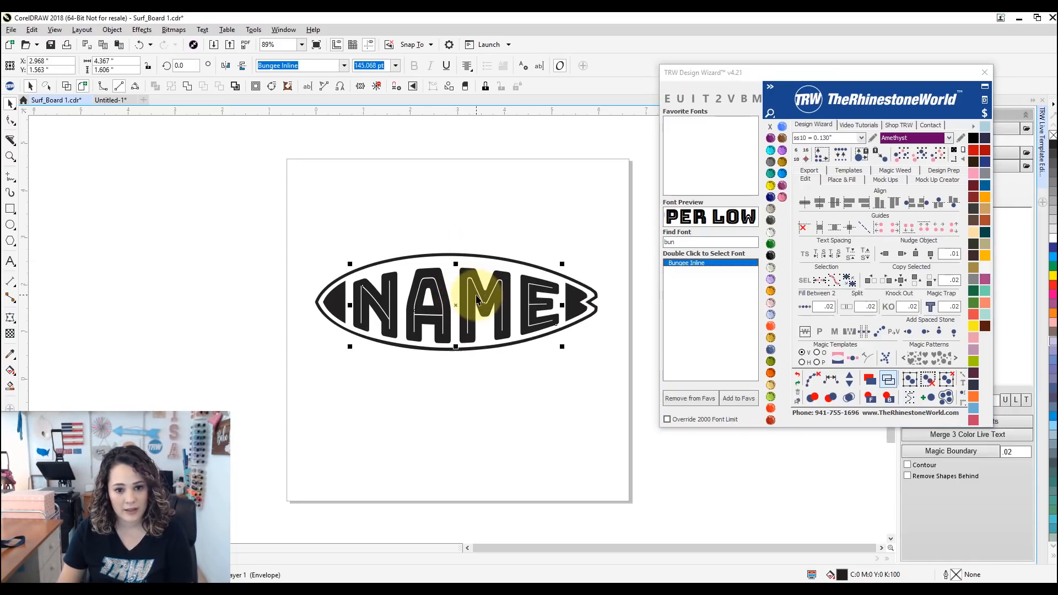
pyautogui.press('Up')
pyautogui.press('Up')
pyautogui.press('Up')
pyautogui.press('Up')
pyautogui.press('Up')
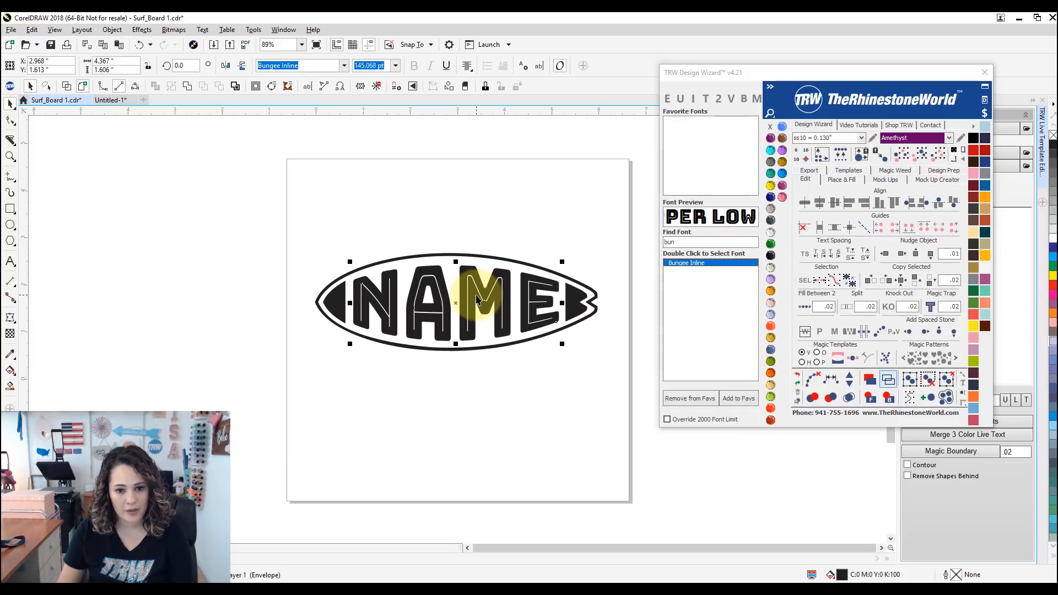
pyautogui.click(528, 190)
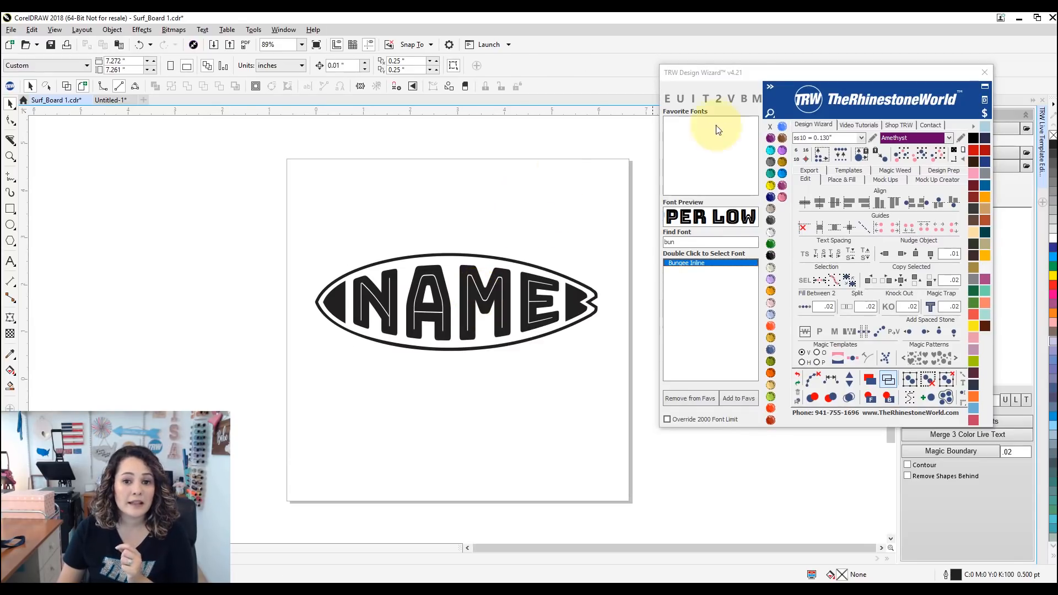
# Clear the font search, collapse the Design Wizard's font list and move the wizard clear of the Live Template Editor.
pyautogui.doubleClick(669, 242)
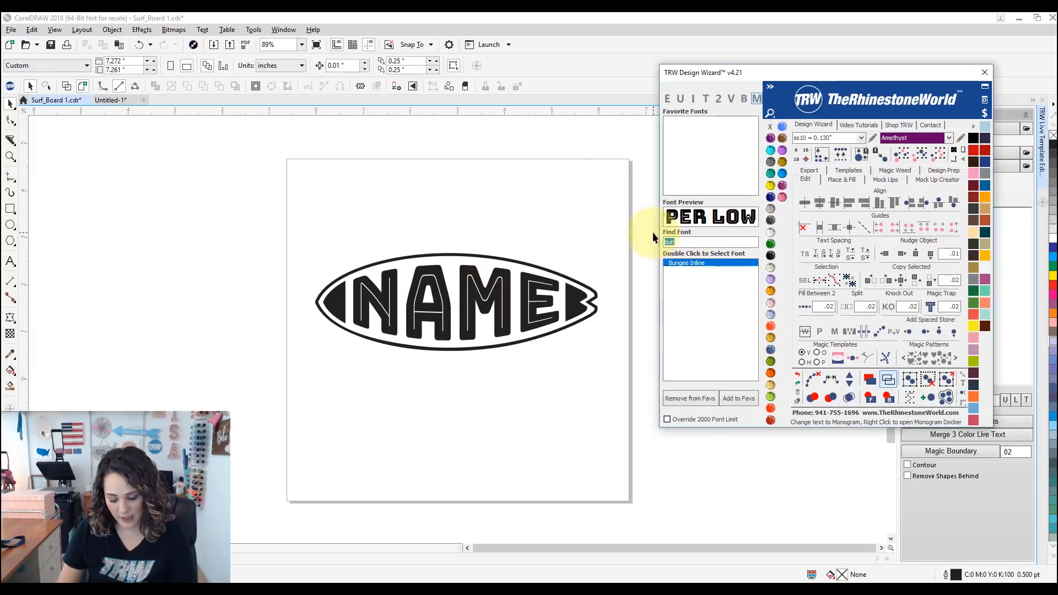
pyautogui.press('BackSpace')
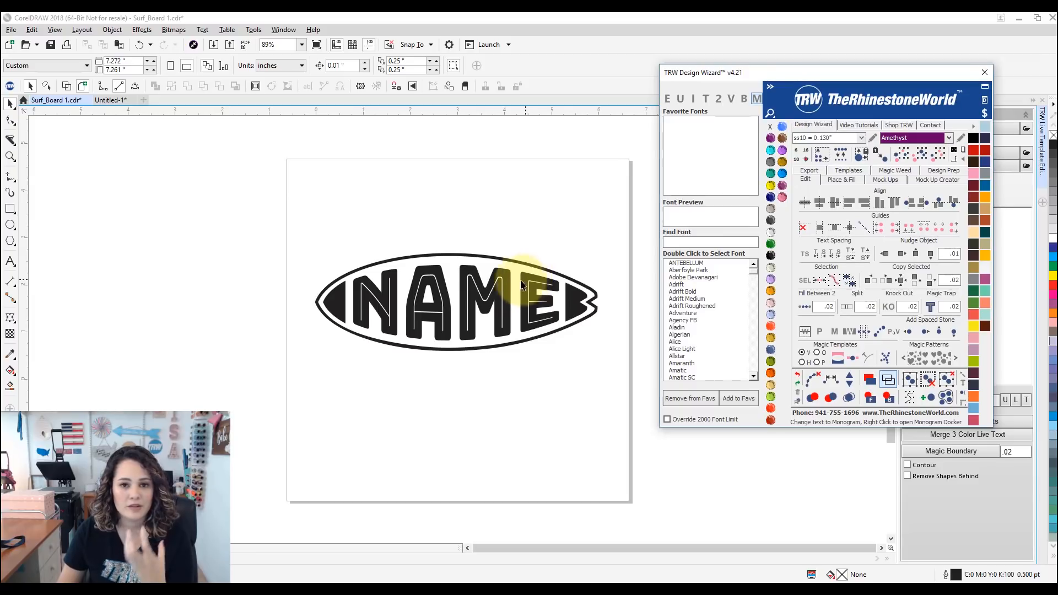
pyautogui.click(771, 87)
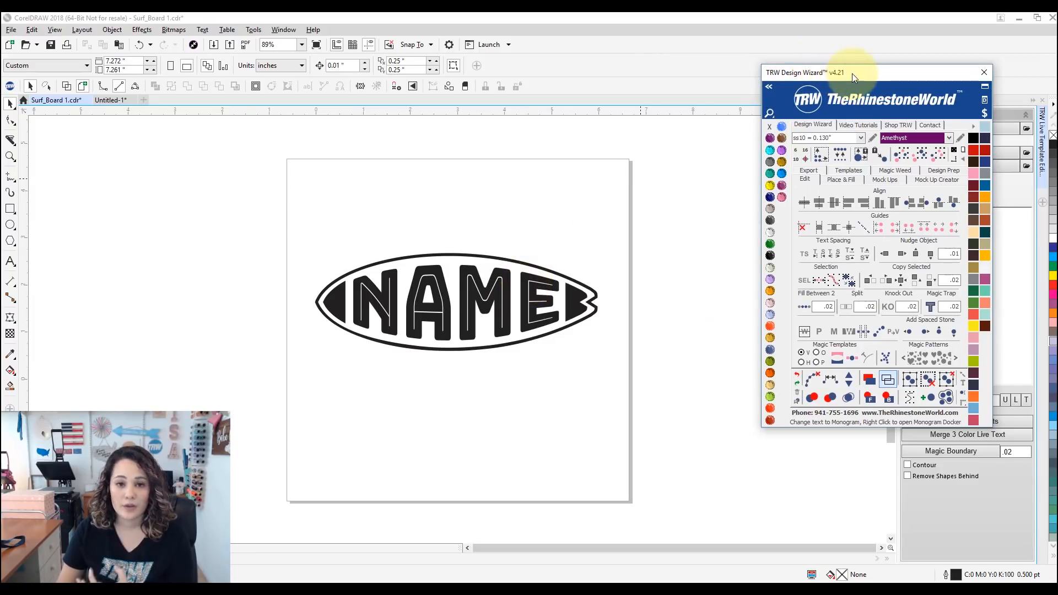
pyautogui.moveTo(853, 72); pyautogui.dragTo(152, 42)
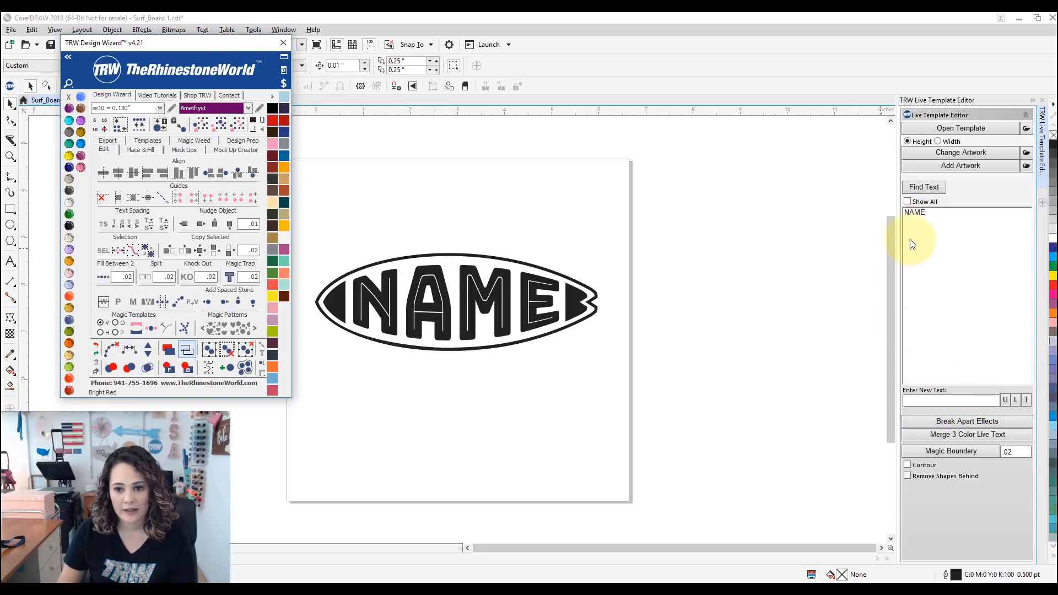
# Replace the template's NAME text with the person's first name in the Live Template Editor.
pyautogui.click(916, 210)
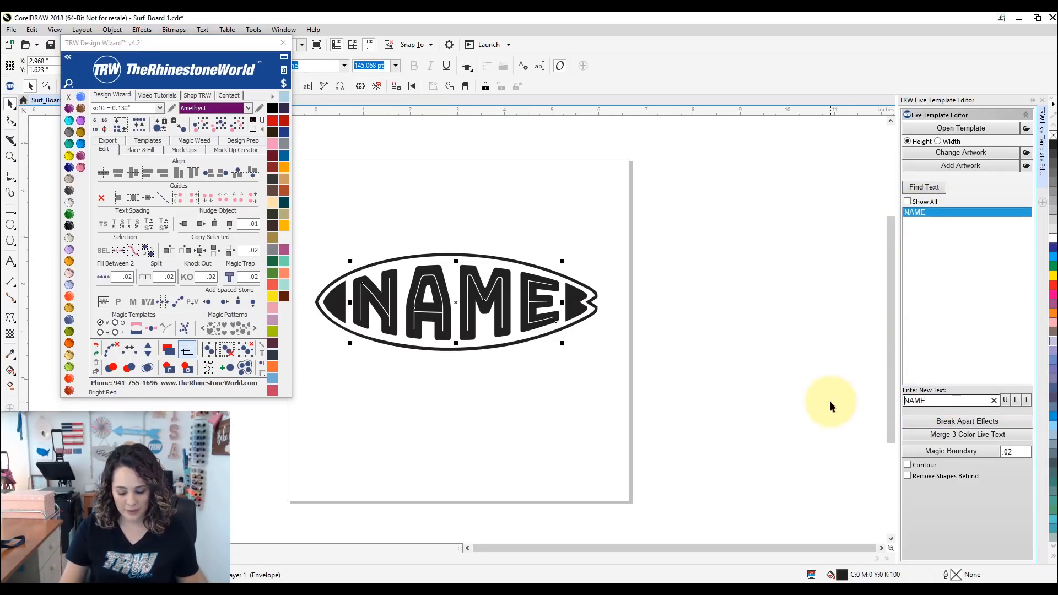
pyautogui.click(926, 402)
pyautogui.doubleClick(926, 402)
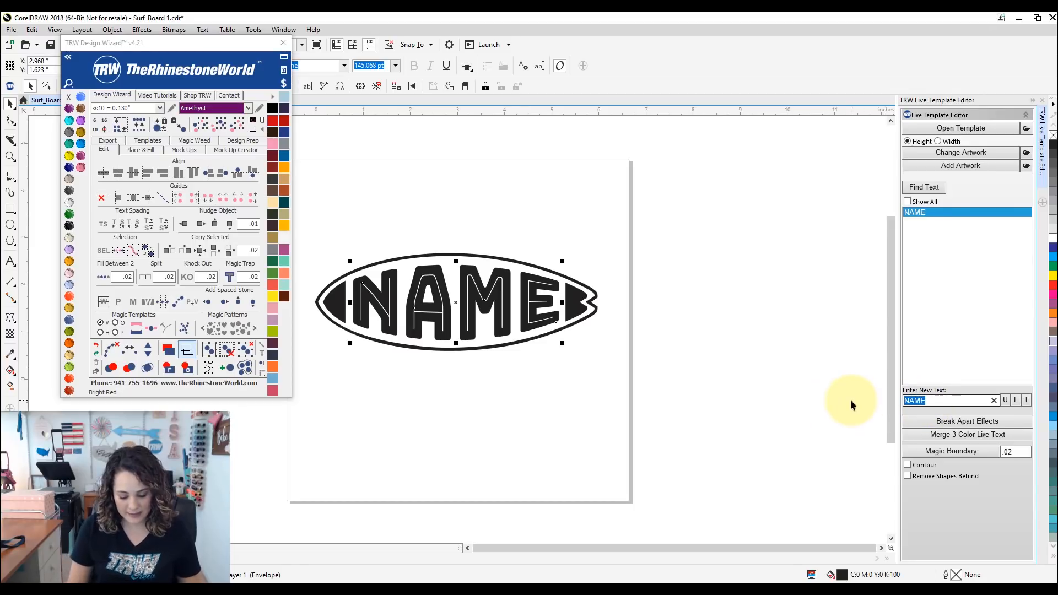
pyautogui.write('Landon')
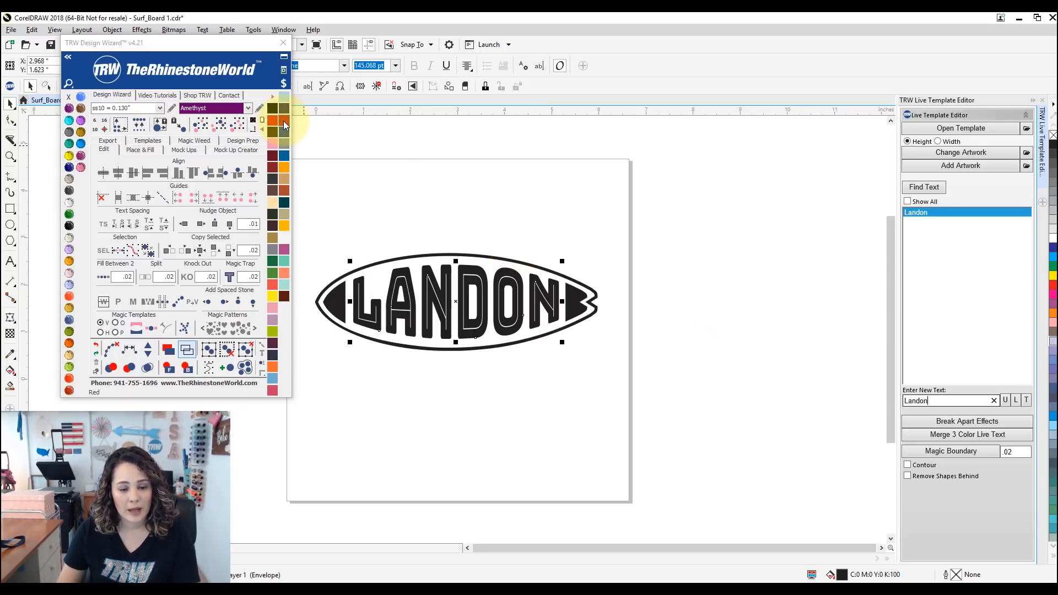
# Fill the name text with Red and the surfboard outline and end pieces with Silver.
pyautogui.click(283, 121)
pyautogui.click(583, 302)
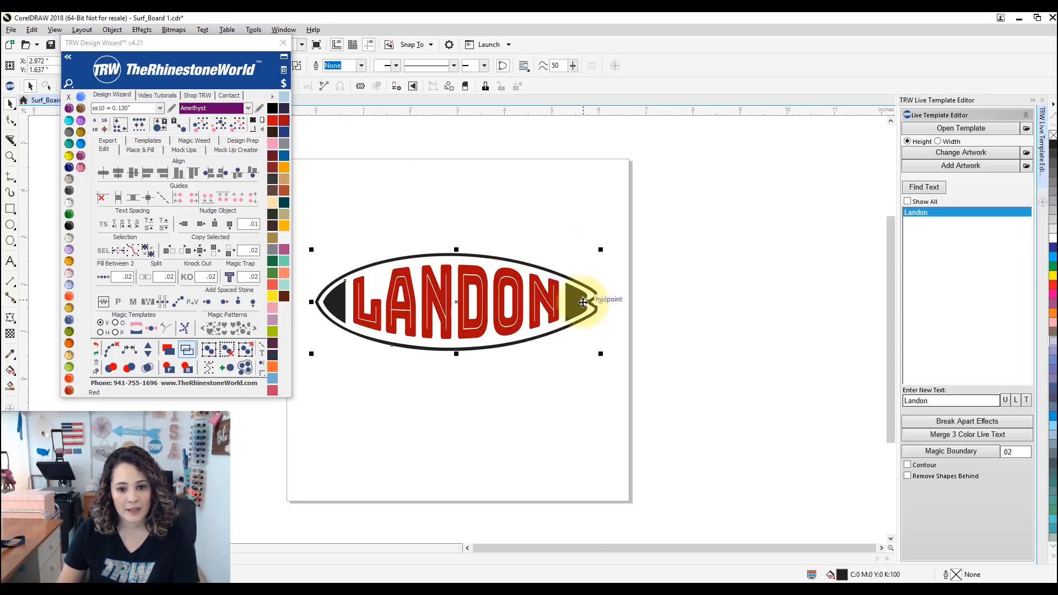
pyautogui.moveTo(583, 302); pyautogui.dragTo(575, 283)
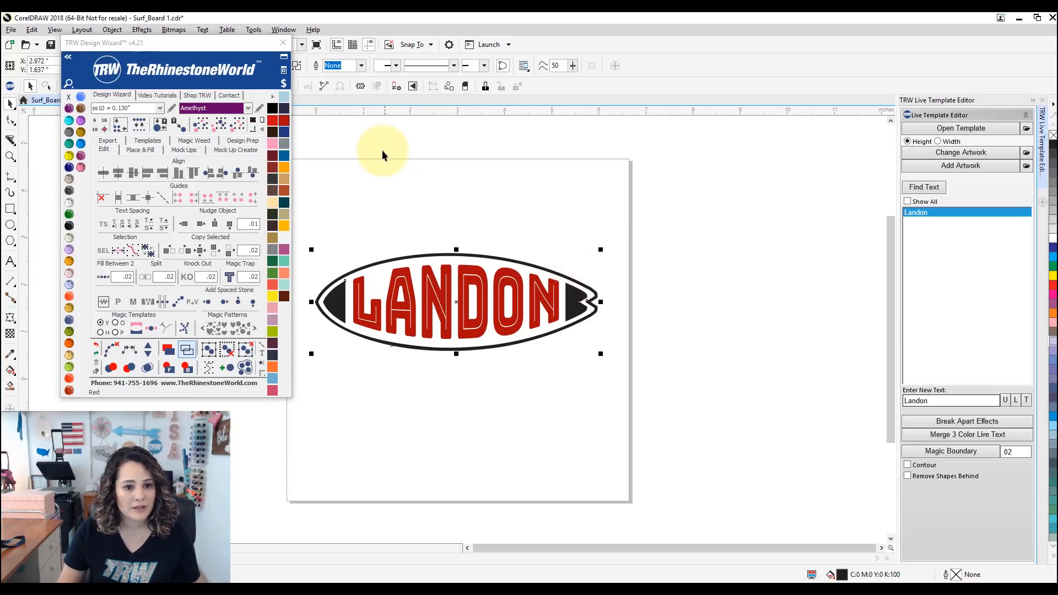
pyautogui.click(285, 144)
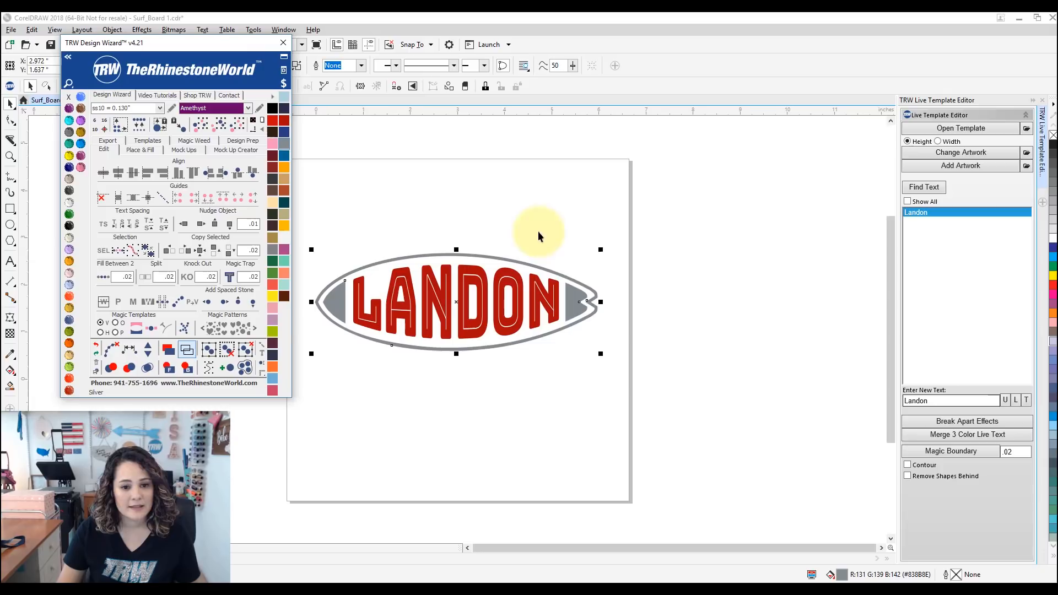
pyautogui.click(544, 198)
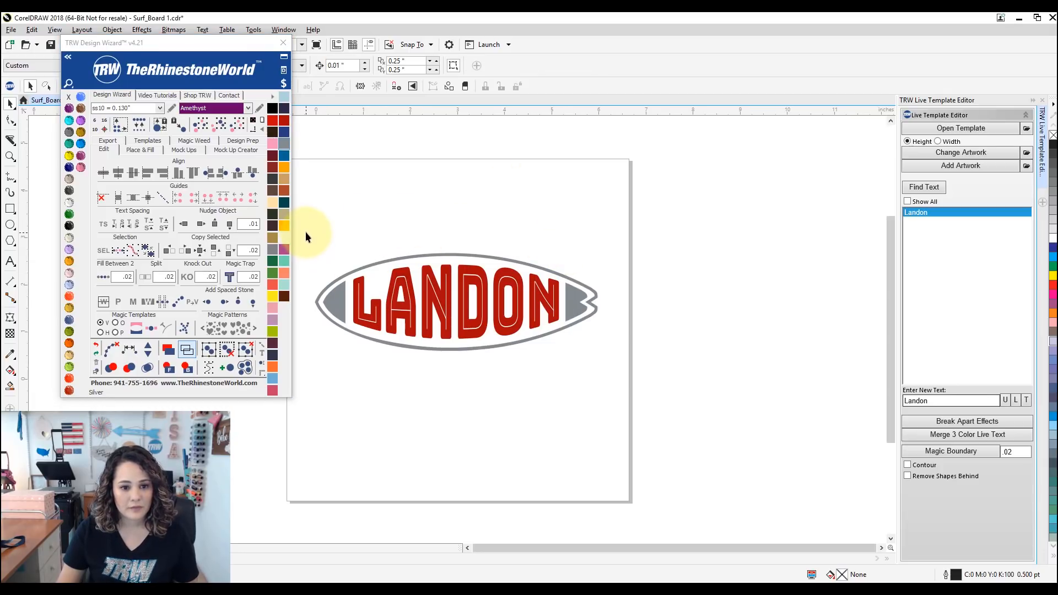
# Separate the whole surfboard design by color onto a new page with TRW Magic Separator.
pyautogui.moveTo(306, 232); pyautogui.dragTo(611, 386)
pyautogui.moveTo(183, 46); pyautogui.dragTo(877, 81)
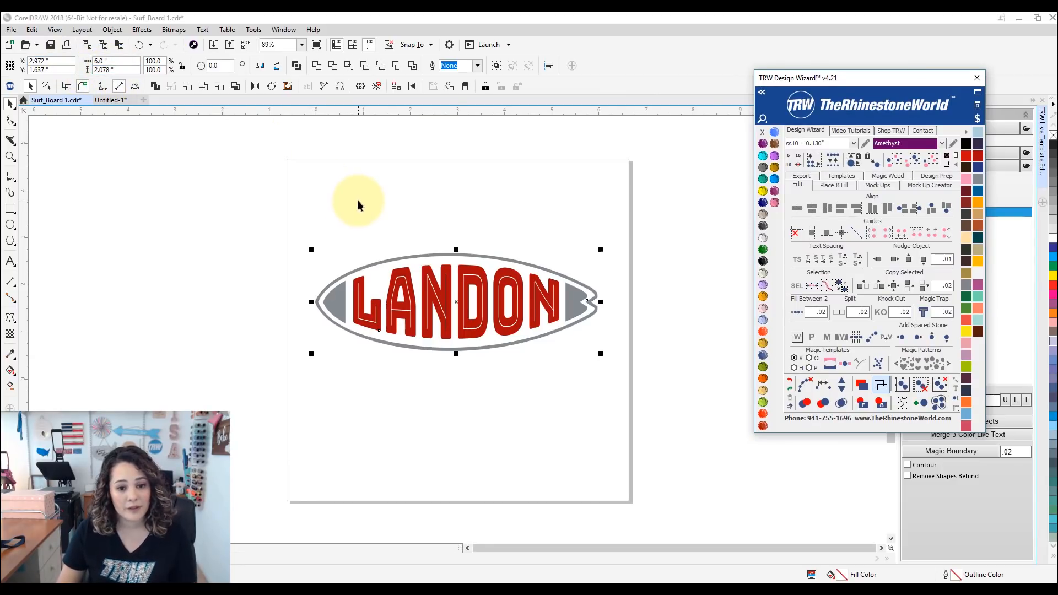
pyautogui.click(838, 176)
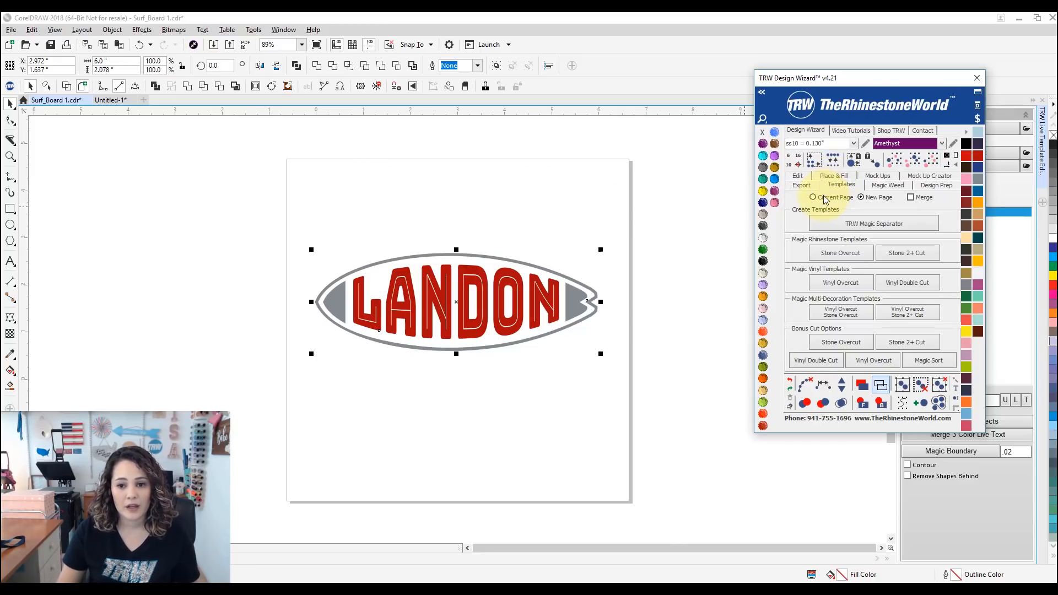
pyautogui.click(840, 224)
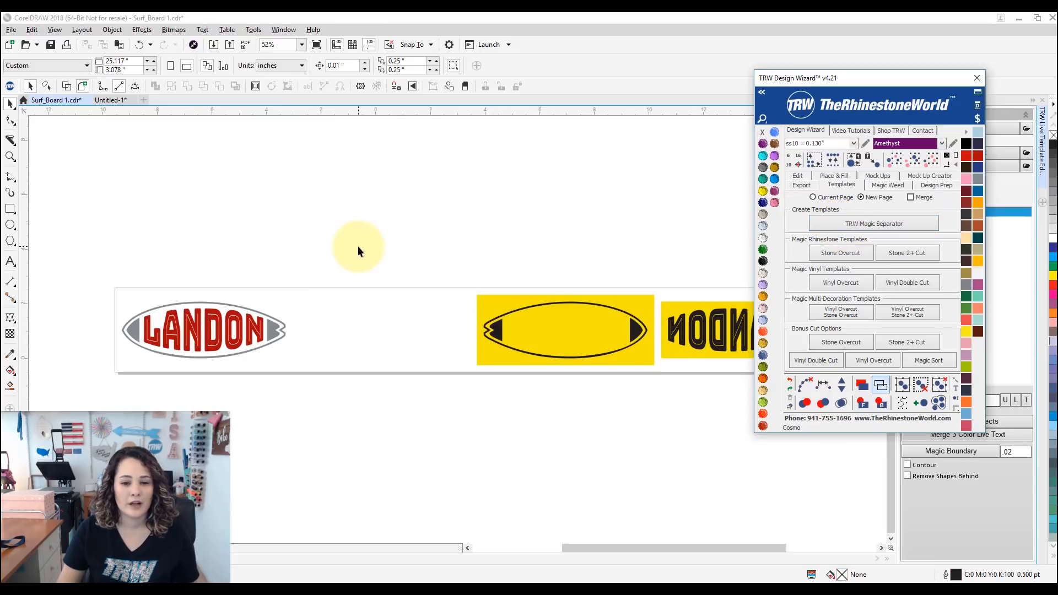
# Move the two separated yellow-backed cut layers together to sit beside the original colored design.
pyautogui.scroll(-2, 357, 246)
pyautogui.moveTo(392, 236); pyautogui.dragTo(576, 311)
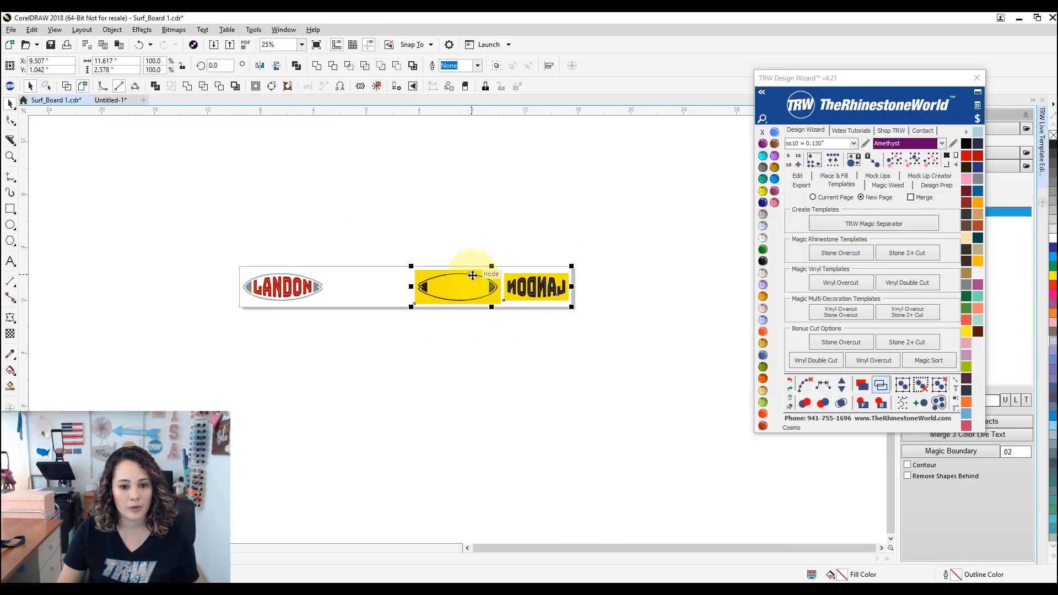
pyautogui.moveTo(472, 275); pyautogui.dragTo(384, 274)
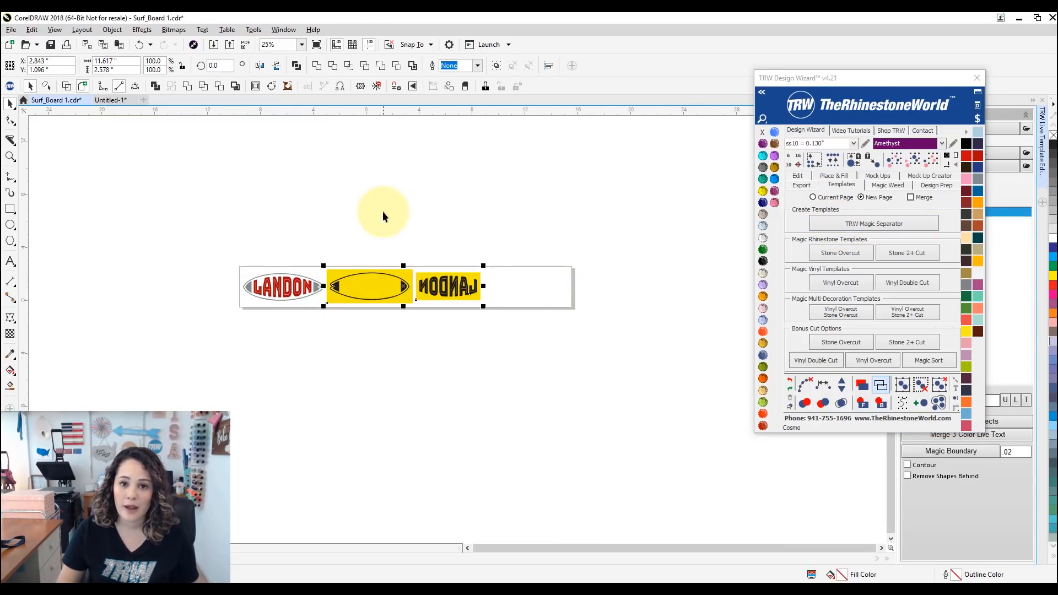
pyautogui.click(390, 177)
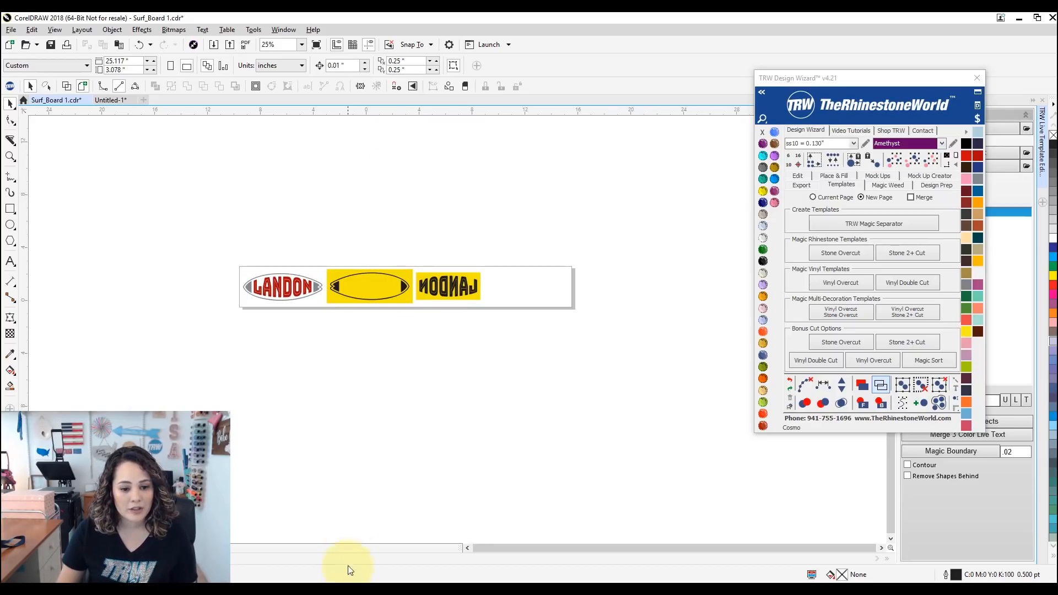
# Switch to Silhouette Studio and try moving the NAME text separately from the surfboard outline.
pyautogui.moveTo(348, 570)
pyautogui.click(348, 545)
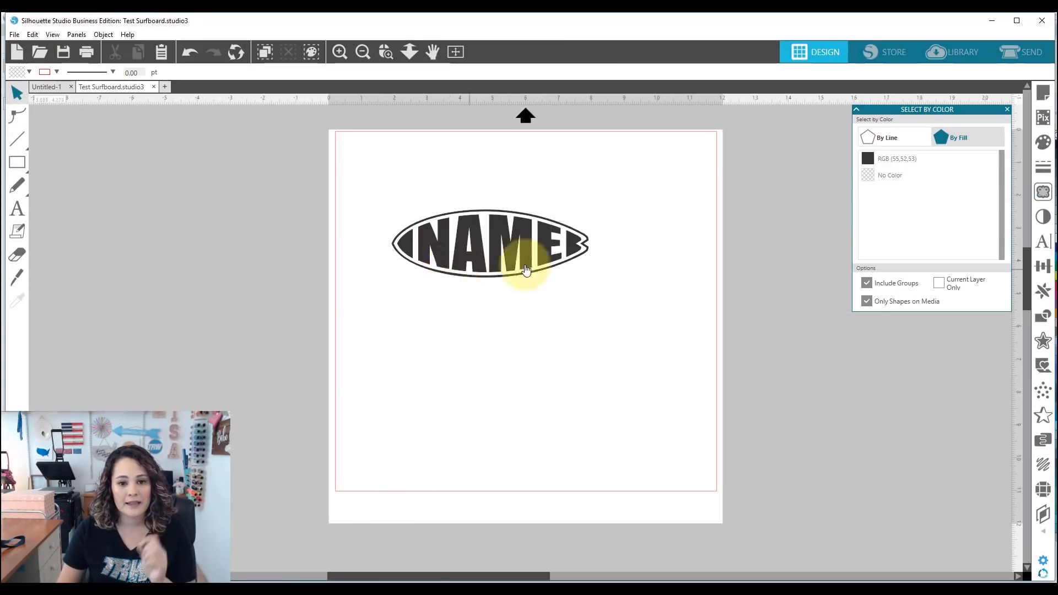
pyautogui.moveTo(490, 221); pyautogui.dragTo(477, 194)
pyautogui.click(512, 258)
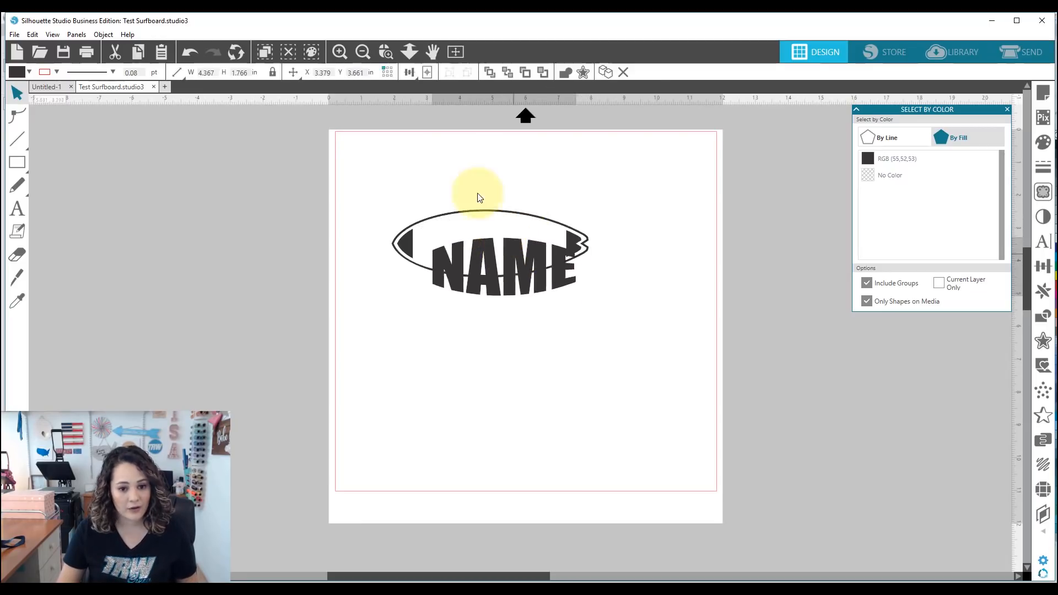
# Select the entire NAME surfboard design and move it slightly down and to the right on the page.
pyautogui.moveTo(396, 159); pyautogui.dragTo(528, 322)
pyautogui.moveTo(507, 255); pyautogui.dragTo(518, 273)
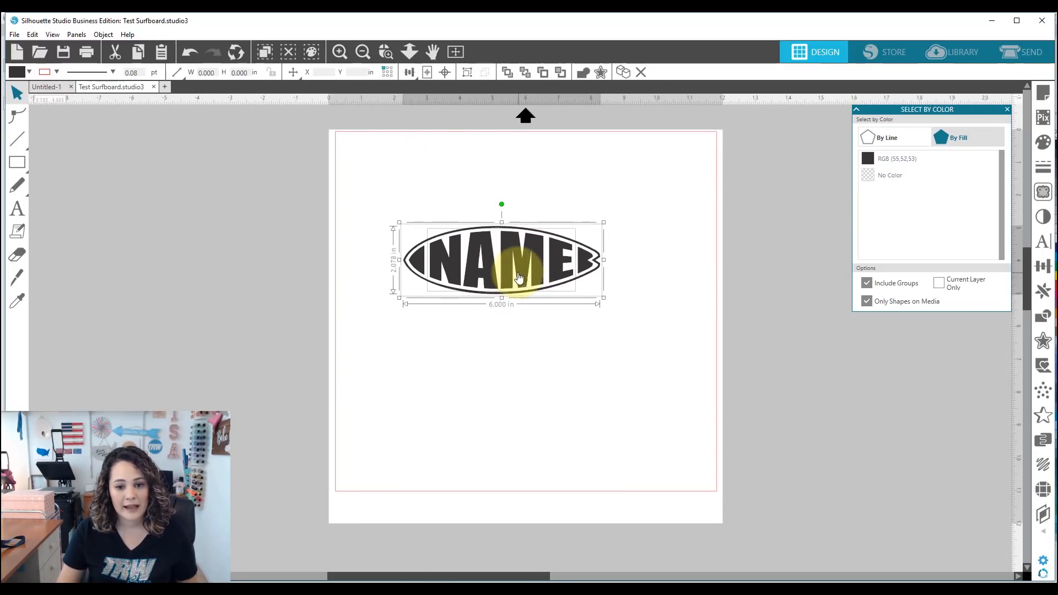
pyautogui.click(584, 377)
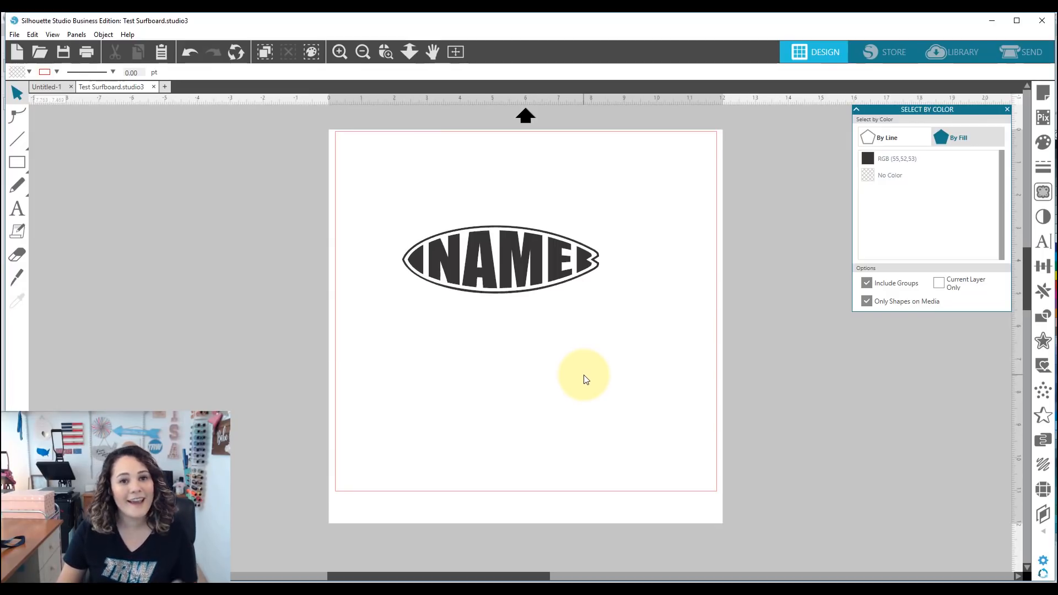
# Close the color selection settings and add a text object below the surfboard with the replacement first name in capital letters.
pyautogui.click(1008, 112)
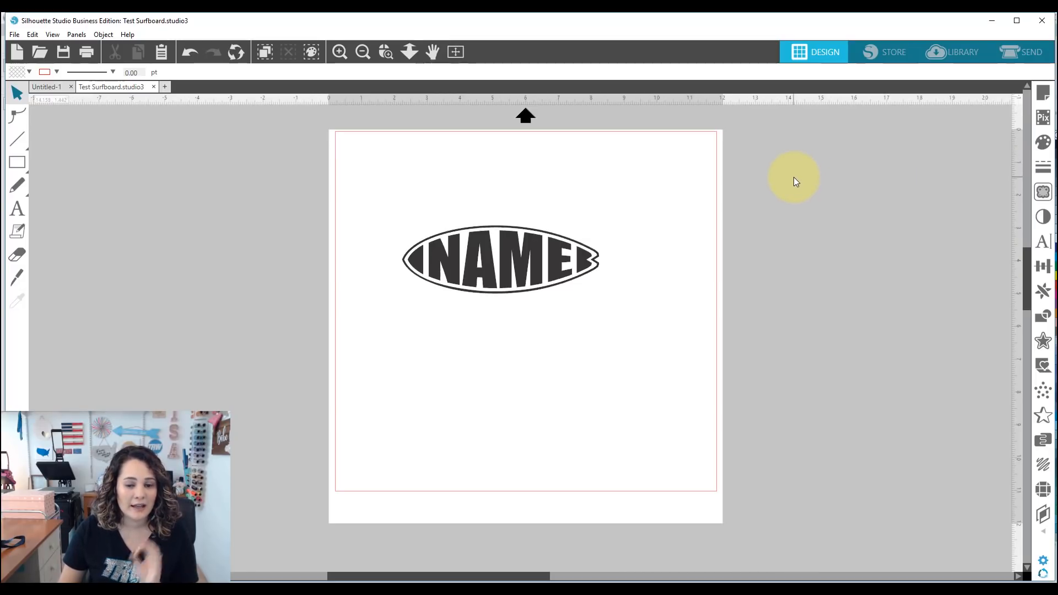
pyautogui.click(17, 208)
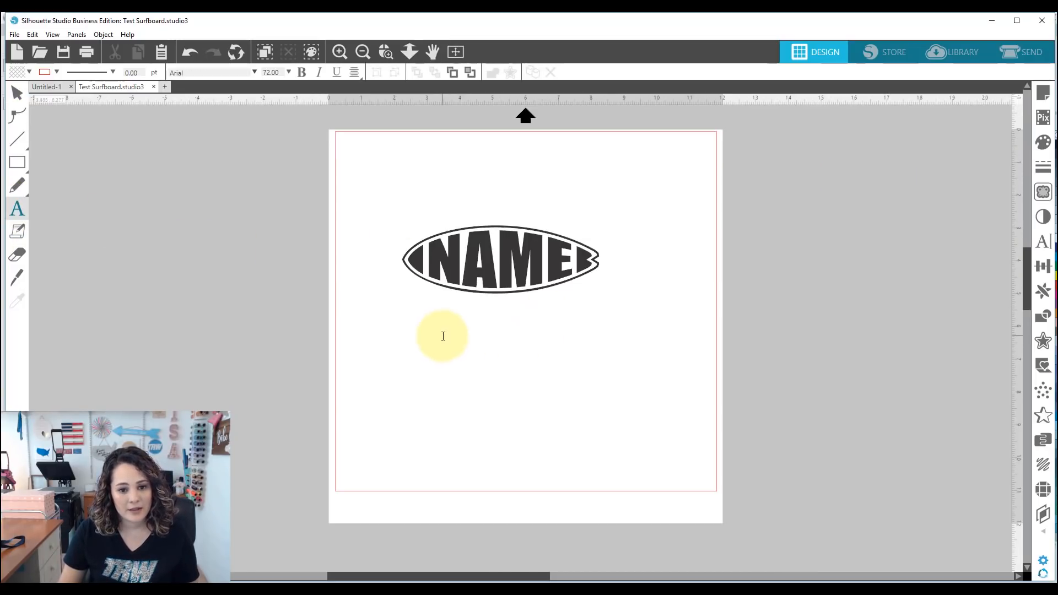
pyautogui.click(443, 336)
pyautogui.write('L')
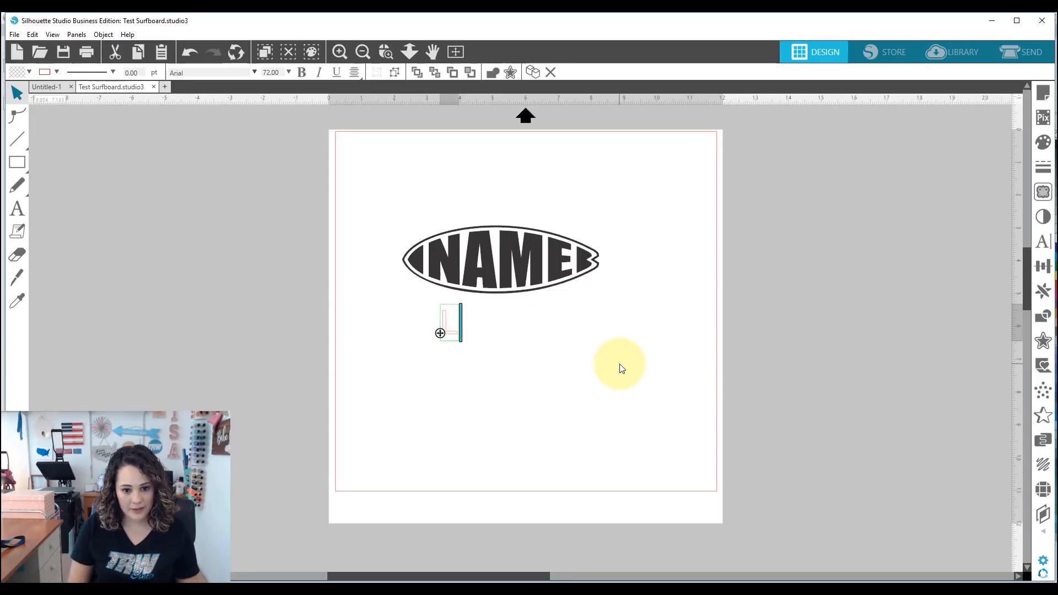
pyautogui.write('ANDN')
pyautogui.press('BackSpace')
pyautogui.write('ON')
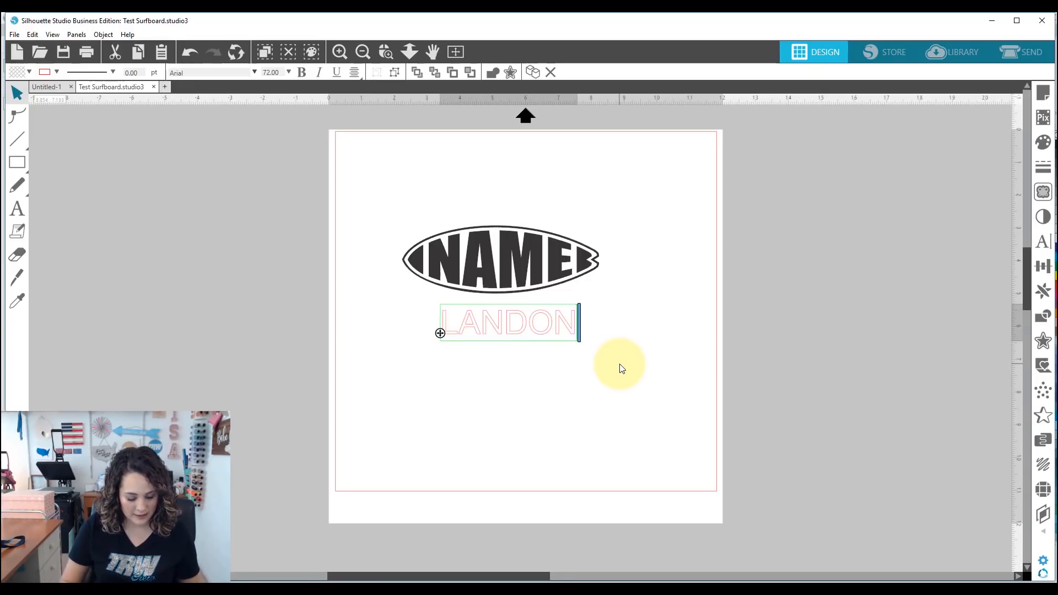
# Set the new name text to the Bungee Inline font and fill it with blue.
pyautogui.hotkey('ctrl', 'a')
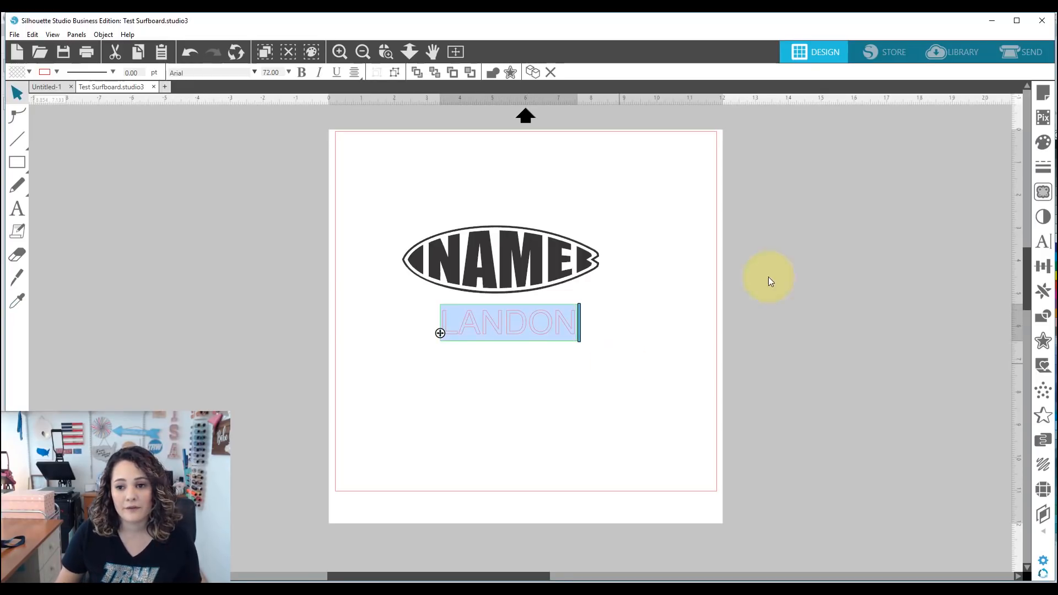
pyautogui.click(1043, 241)
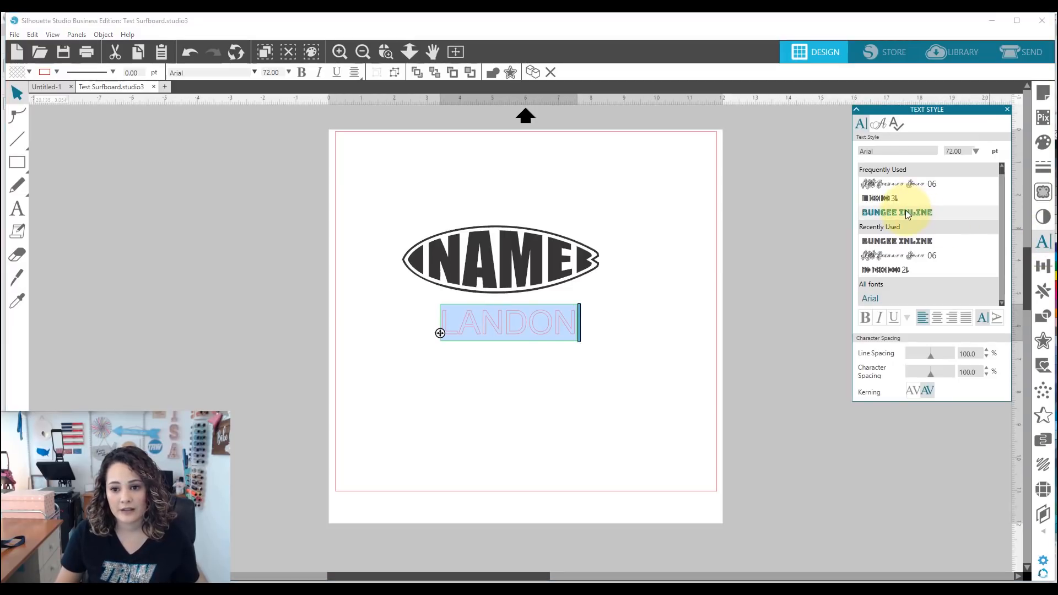
pyautogui.click(907, 215)
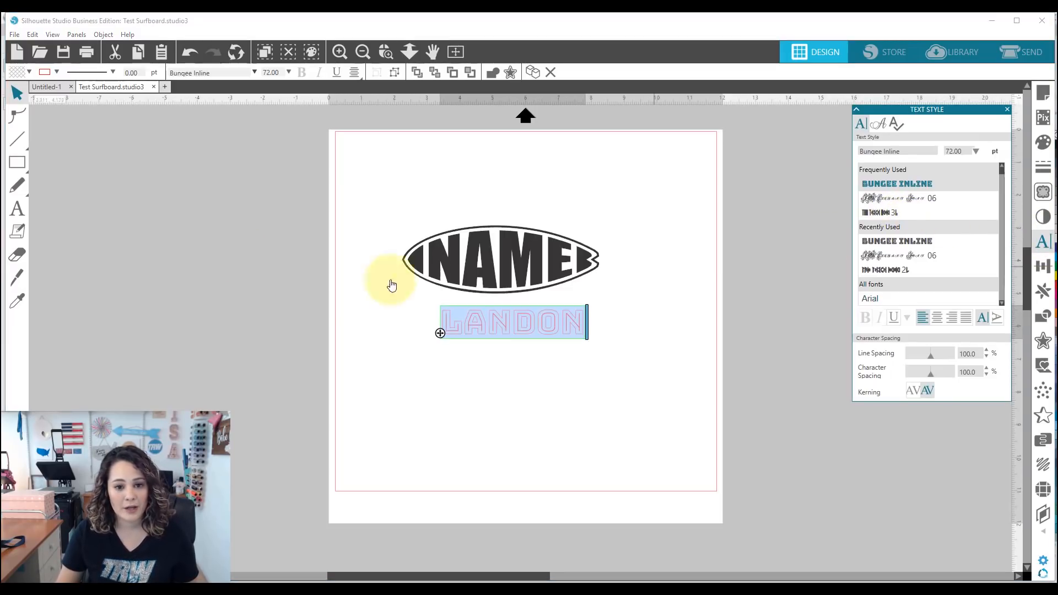
pyautogui.click(29, 72)
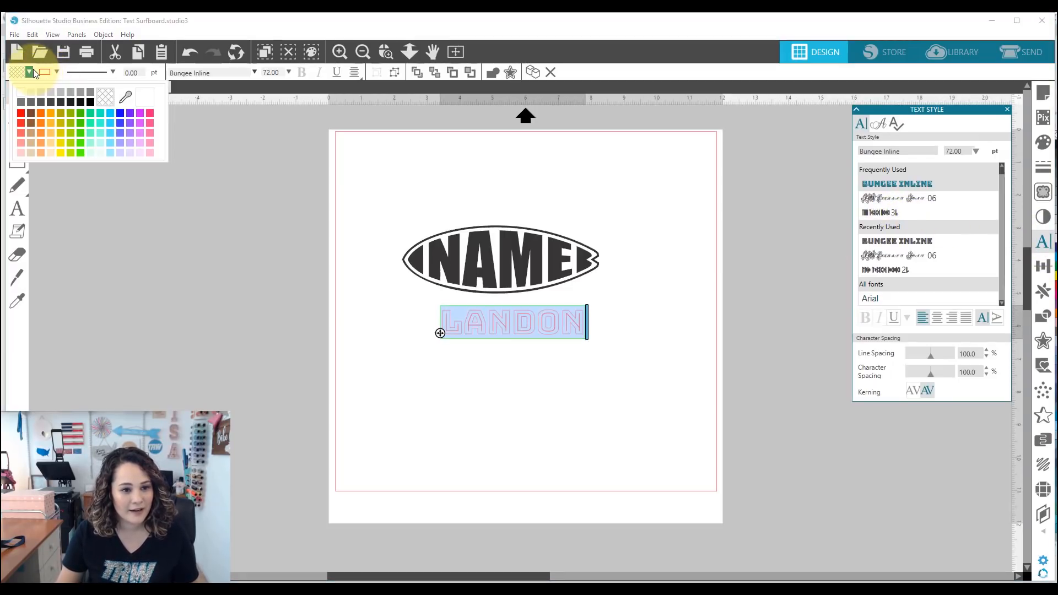
pyautogui.click(121, 115)
pyautogui.click(493, 453)
# Place the new name text over the NAME lettering inside the surfboard and change its fill to light pinkish purple.
pyautogui.moveTo(493, 331); pyautogui.dragTo(483, 276)
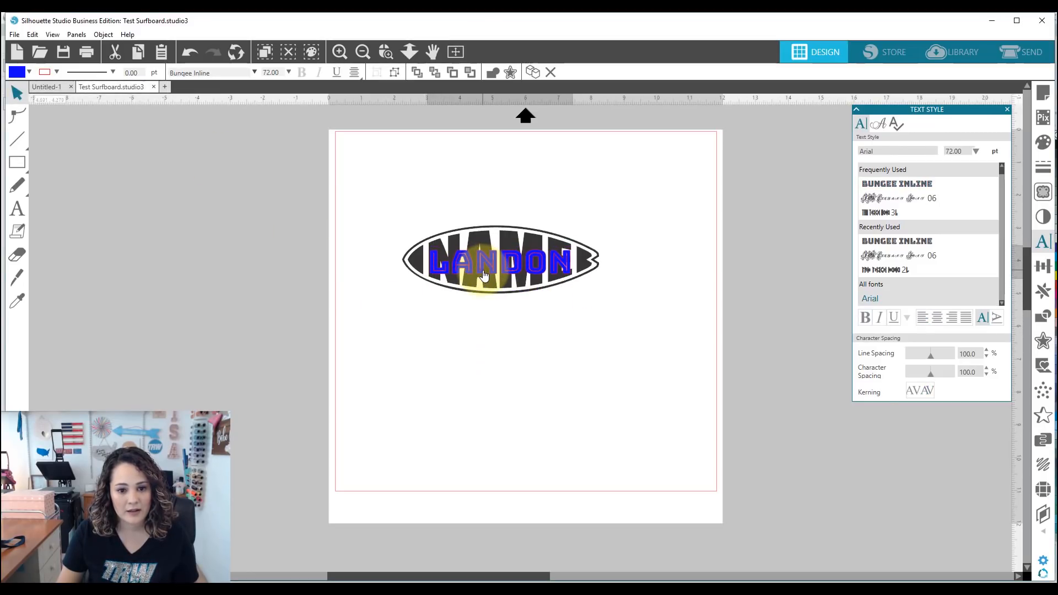
pyautogui.click(483, 275)
pyautogui.click(483, 266)
pyautogui.click(29, 71)
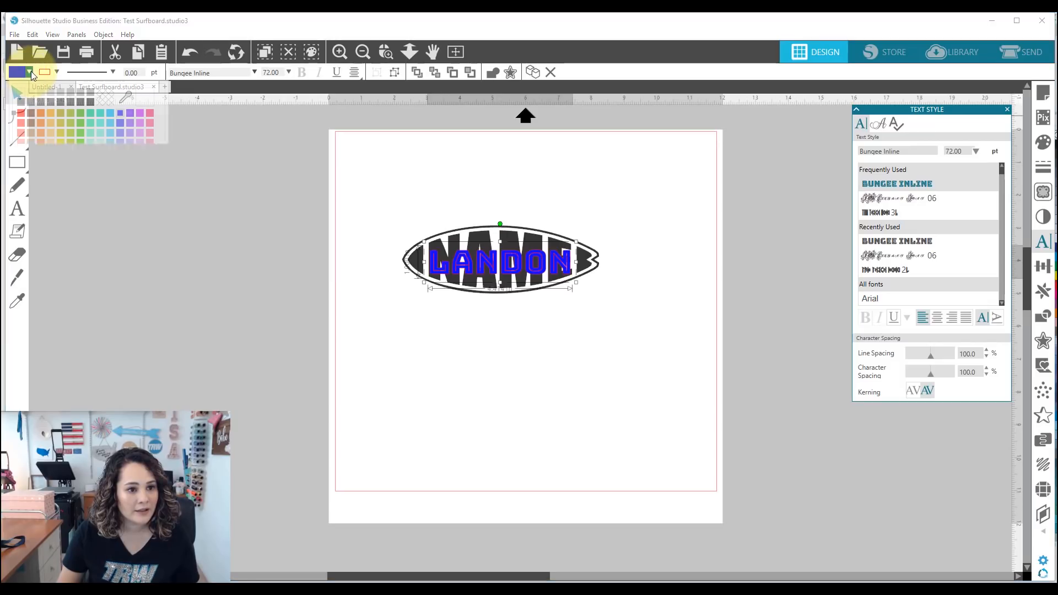
pyautogui.click(141, 134)
pyautogui.click(457, 365)
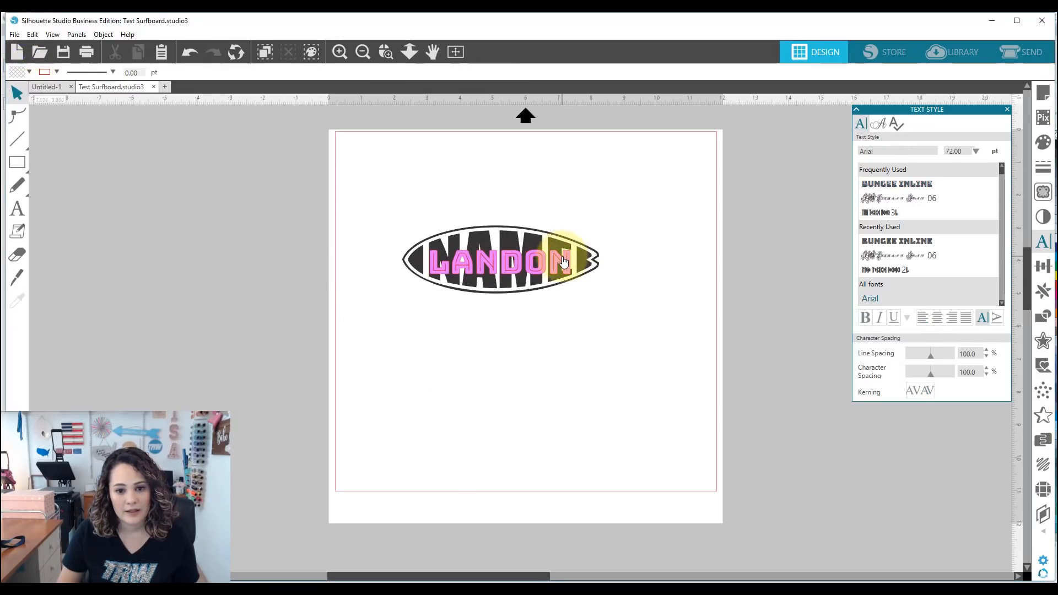
# Nudge the new name text slightly upward to center it vertically within the surfboard.
pyautogui.click(505, 266)
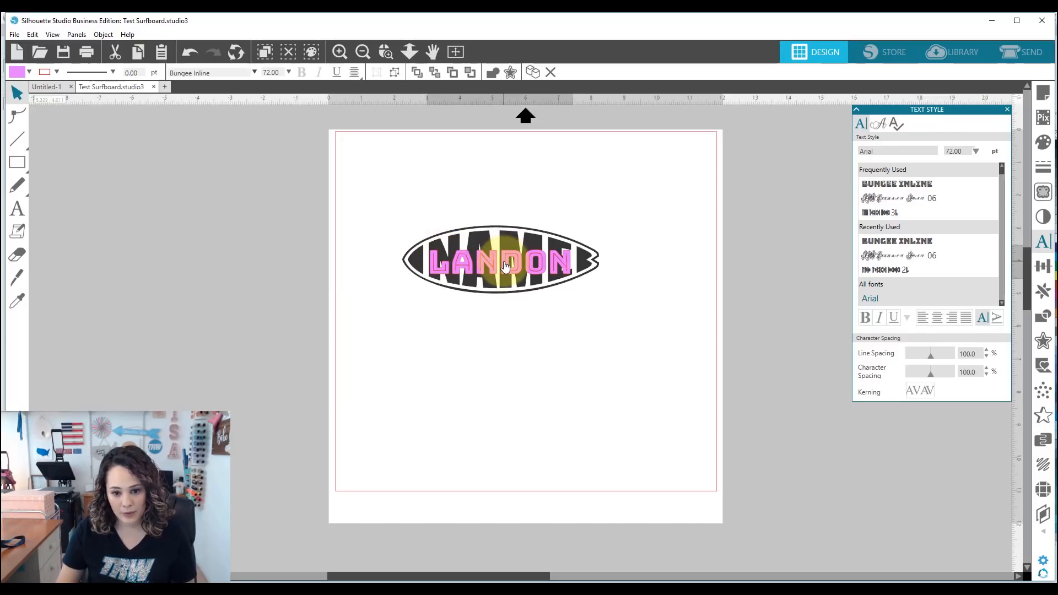
pyautogui.press('Up')
pyautogui.press('Up')
pyautogui.press('Up')
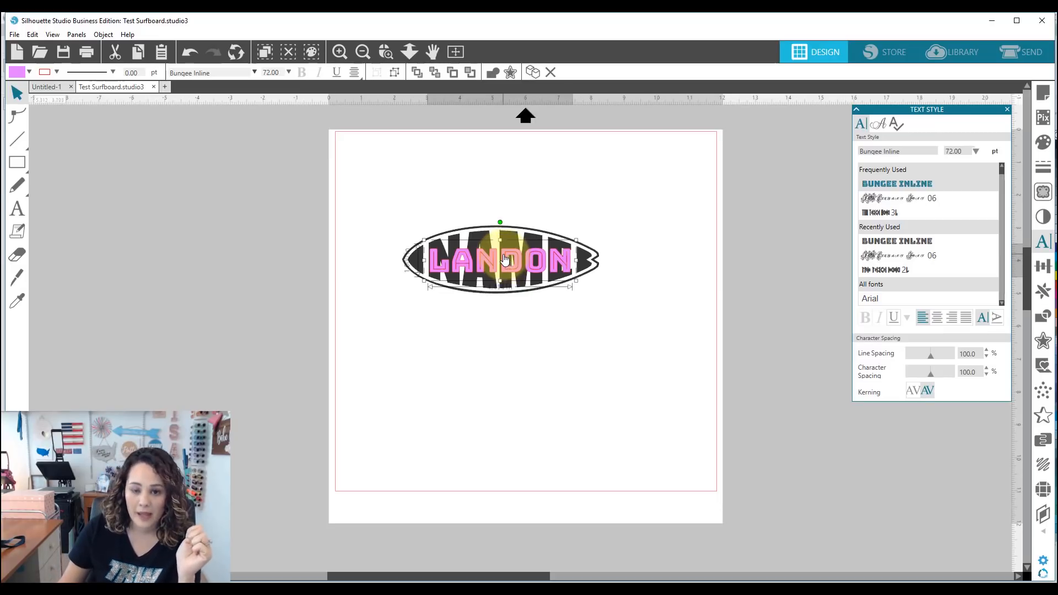
# Apply Warp to the new name text and set the warp grid to 2 columns.
pyautogui.click(1046, 533)
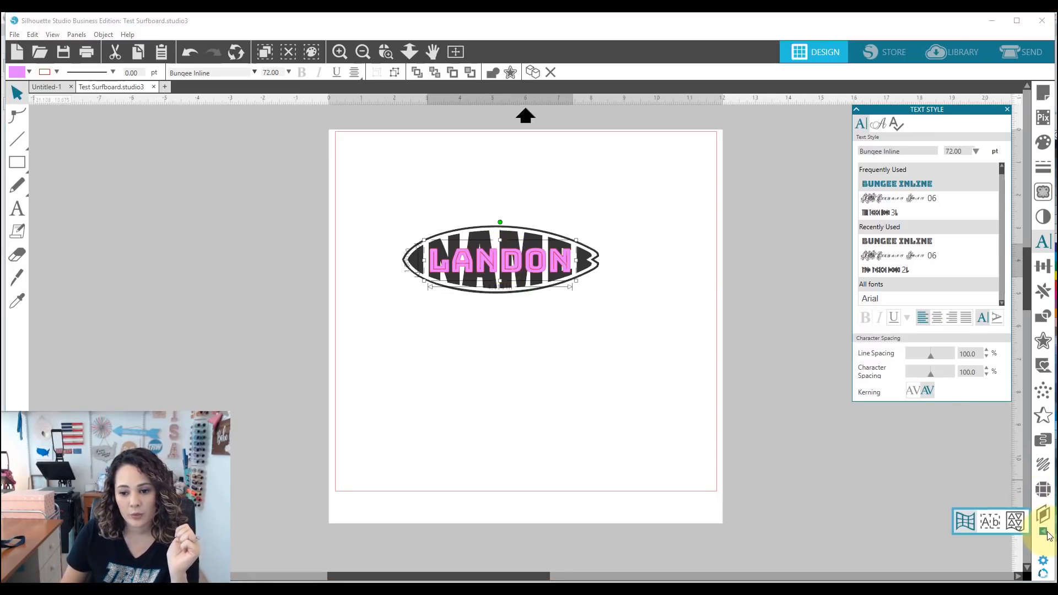
pyautogui.click(965, 521)
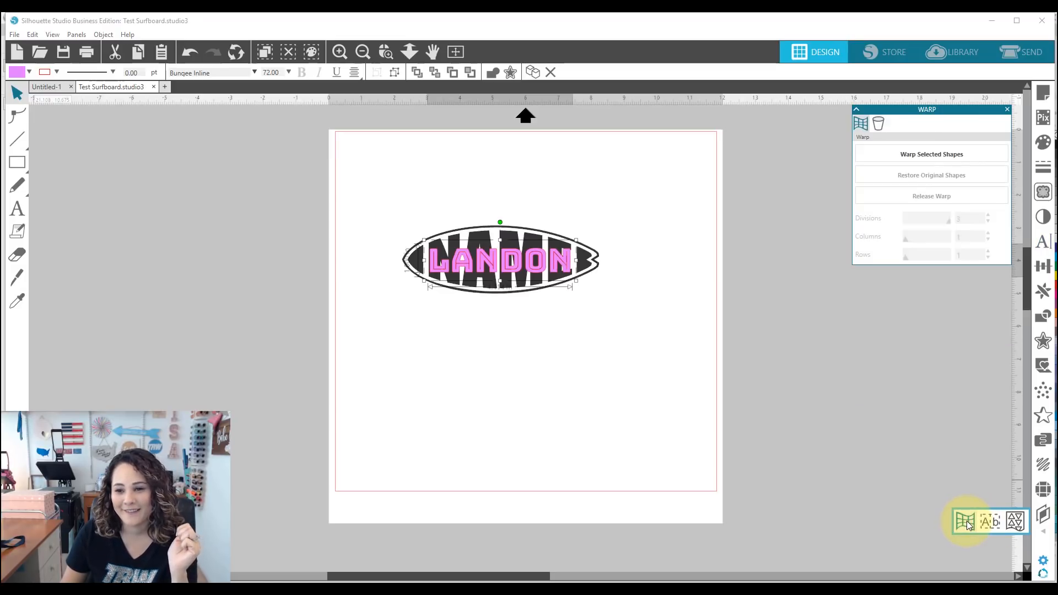
pyautogui.click(902, 155)
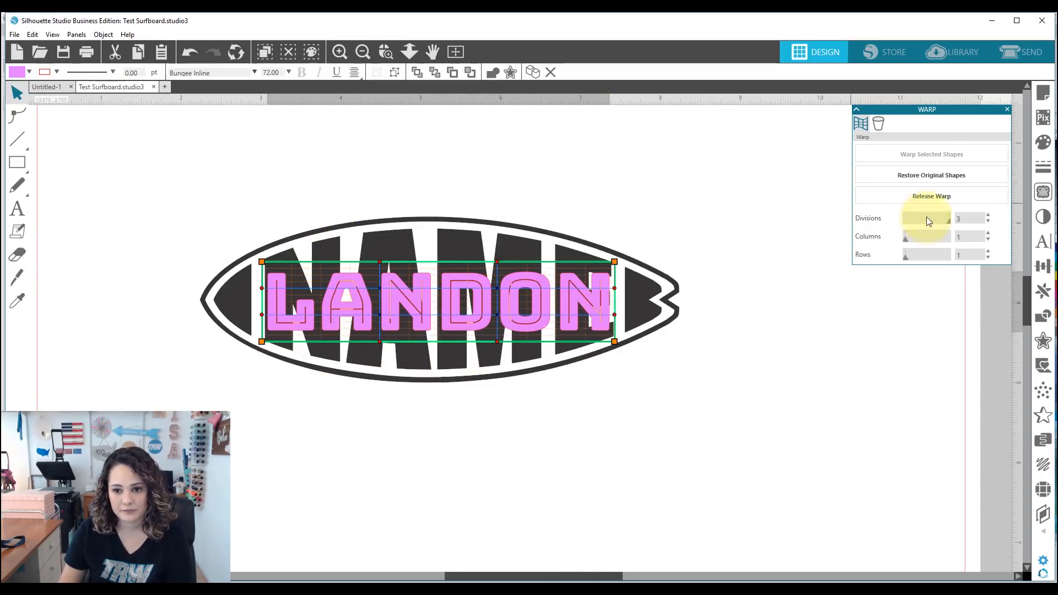
pyautogui.click(987, 233)
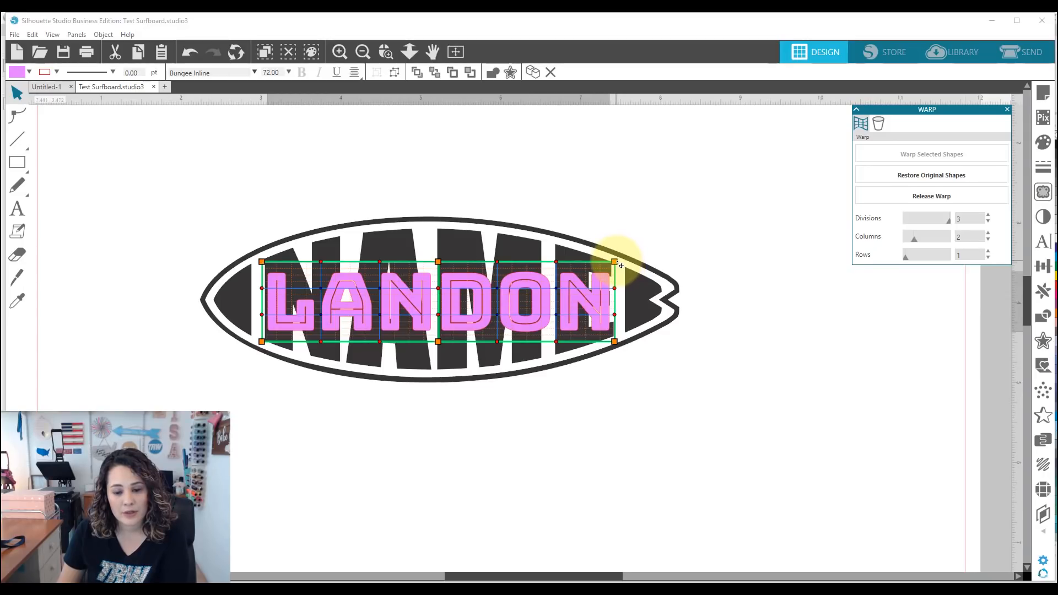
# Move the warp grid's four corners and its upper and lower center points outward toward the surfboard outline.
pyautogui.moveTo(620, 265); pyautogui.dragTo(620, 251)
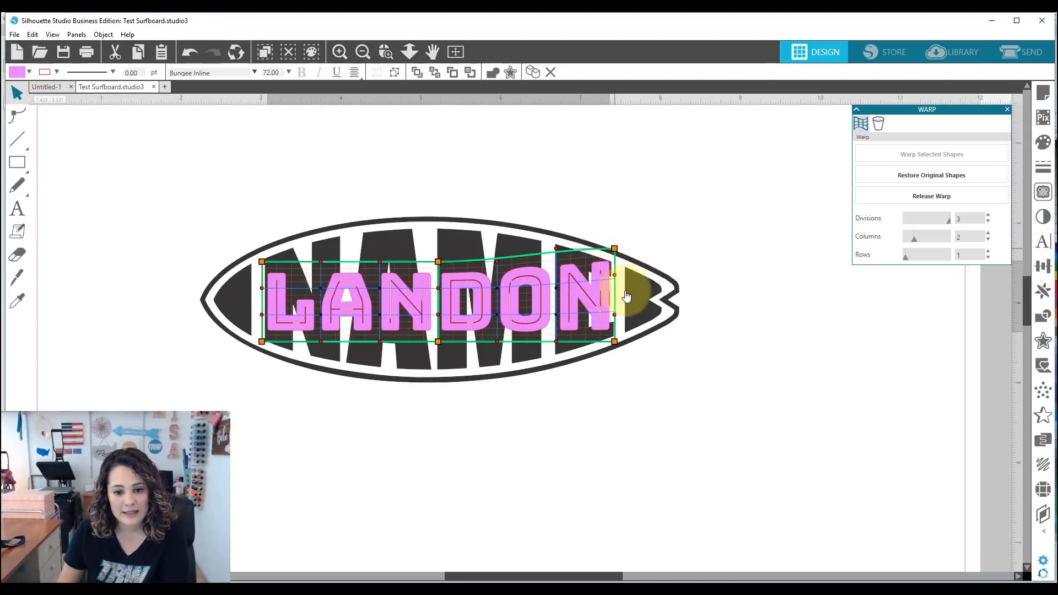
pyautogui.moveTo(619, 349); pyautogui.dragTo(621, 357)
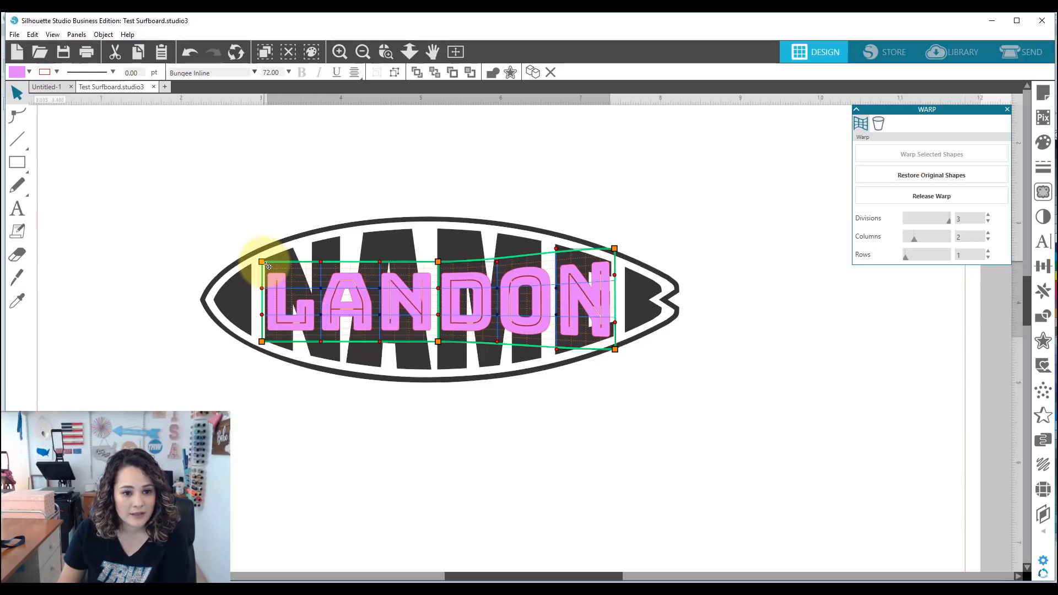
pyautogui.moveTo(266, 263); pyautogui.dragTo(267, 248)
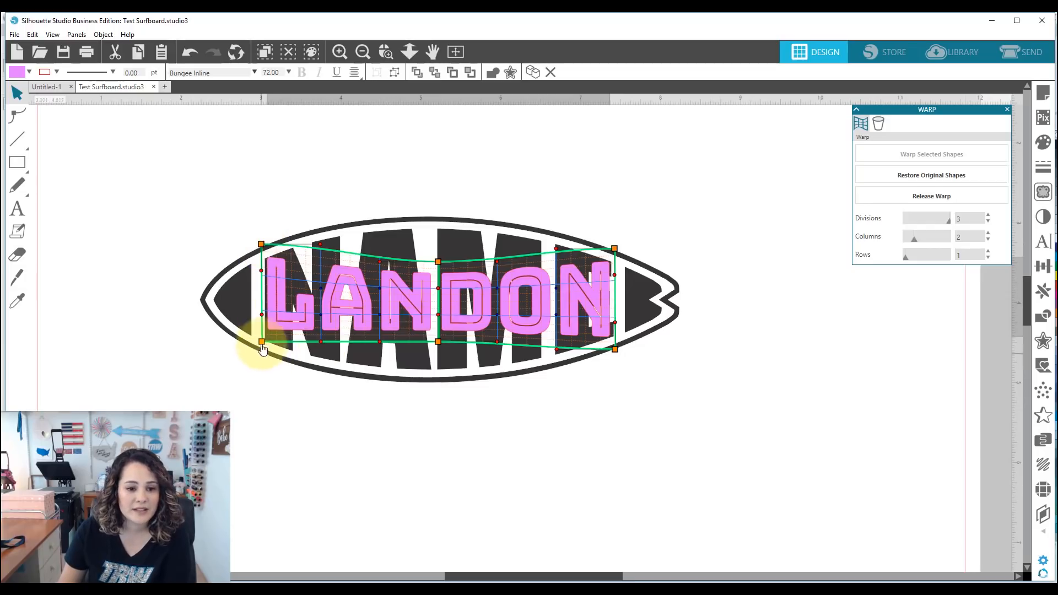
pyautogui.moveTo(264, 349)
pyautogui.mouseDown()
pyautogui.moveTo(242, 350)
pyautogui.moveTo(265, 351)
pyautogui.moveTo(265, 360)
pyautogui.mouseUp()
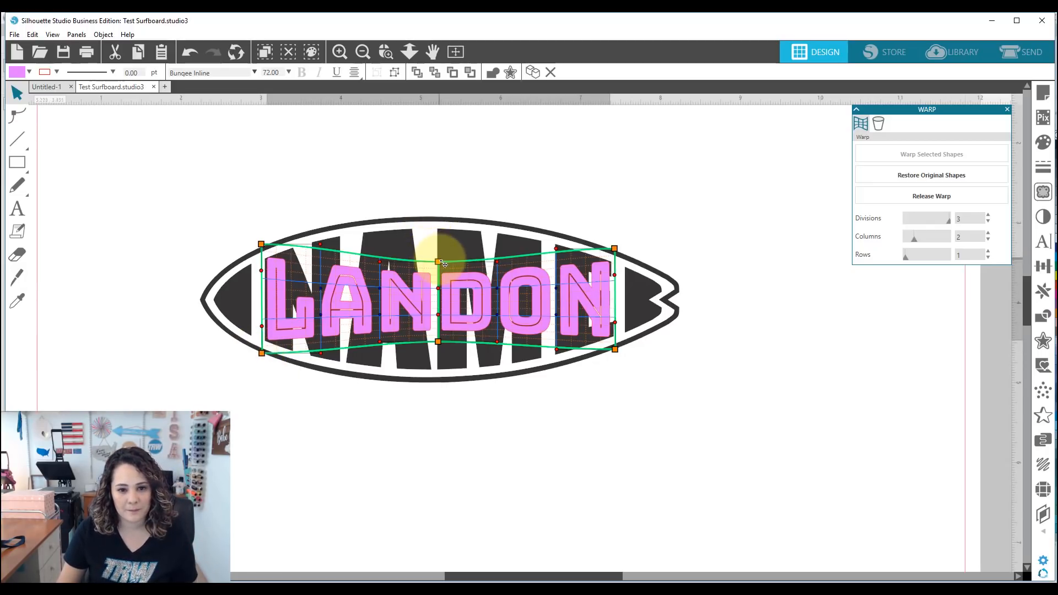
pyautogui.moveTo(443, 266); pyautogui.dragTo(442, 220)
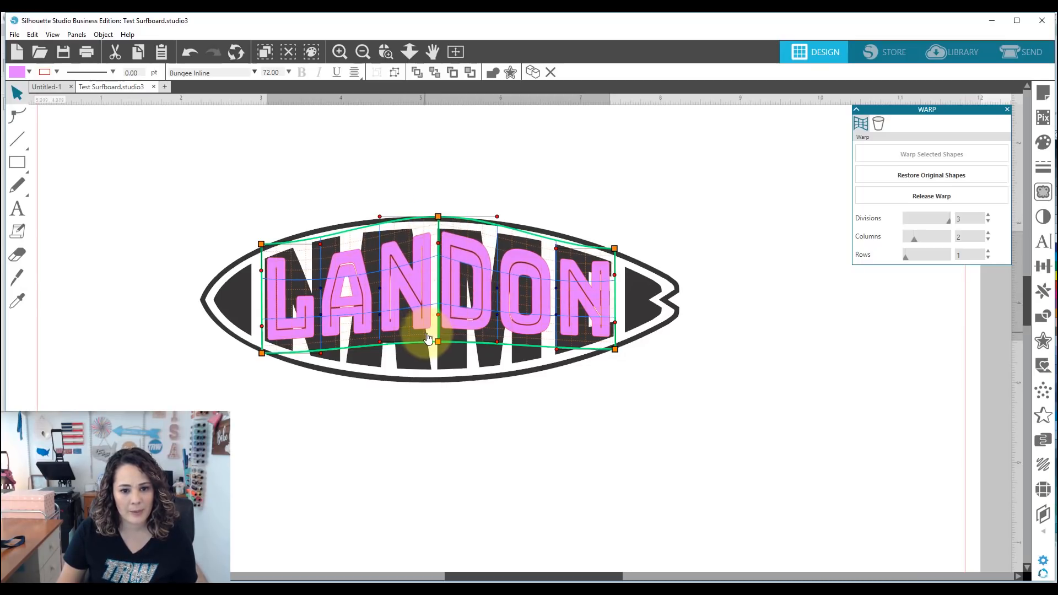
pyautogui.moveTo(439, 342); pyautogui.dragTo(444, 390)
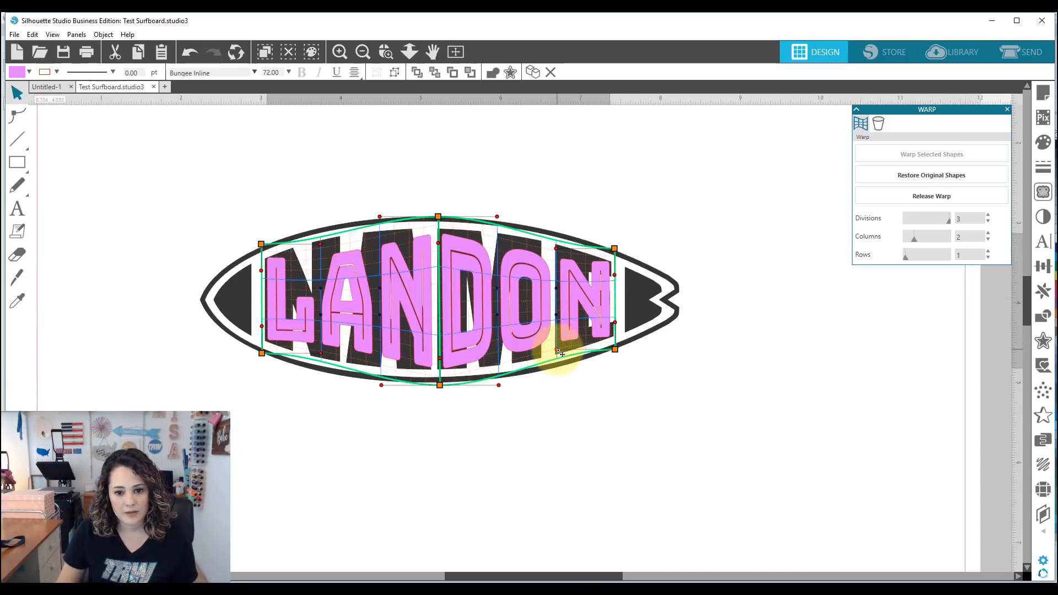
# Adjust the curve handles along the warp grid's lower edge so the letter bottoms follow the surfboard's lower curve.
pyautogui.moveTo(561, 359); pyautogui.dragTo(563, 396)
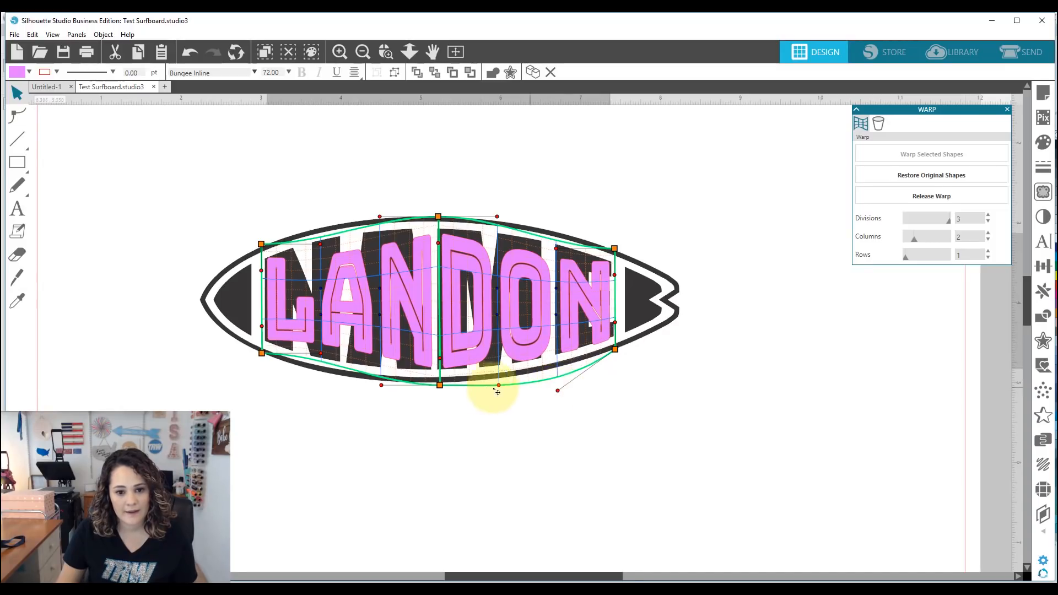
pyautogui.moveTo(502, 395); pyautogui.dragTo(502, 405)
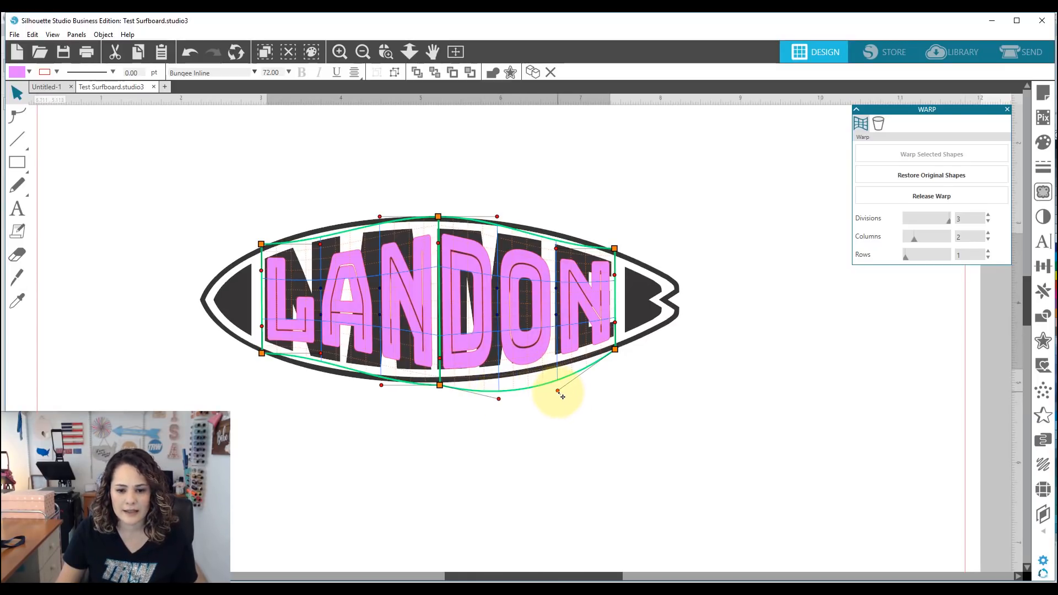
pyautogui.moveTo(561, 396); pyautogui.dragTo(561, 382)
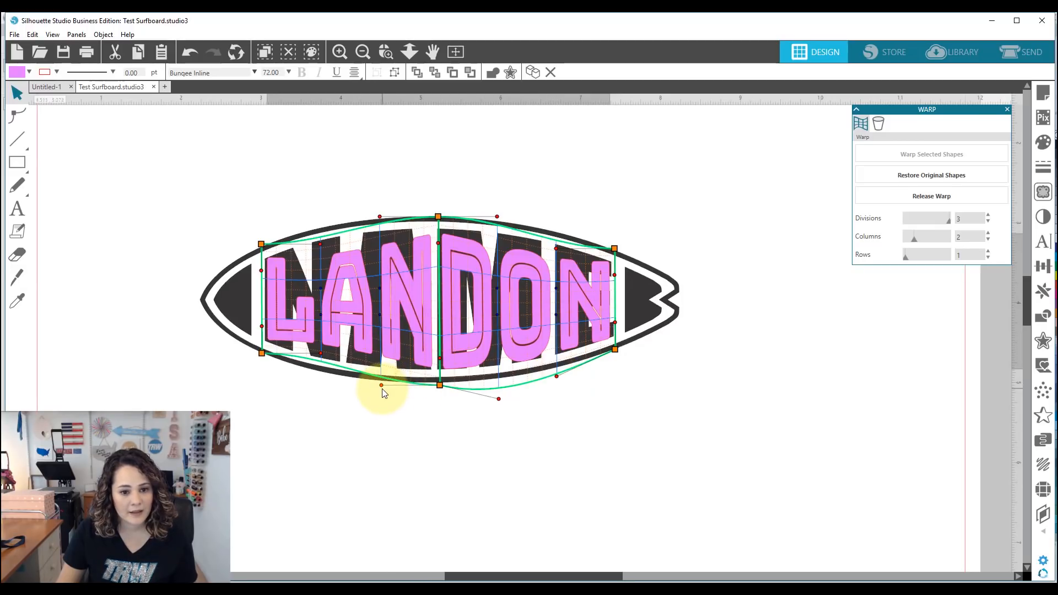
pyautogui.moveTo(386, 398); pyautogui.dragTo(385, 425)
pyautogui.click(324, 362)
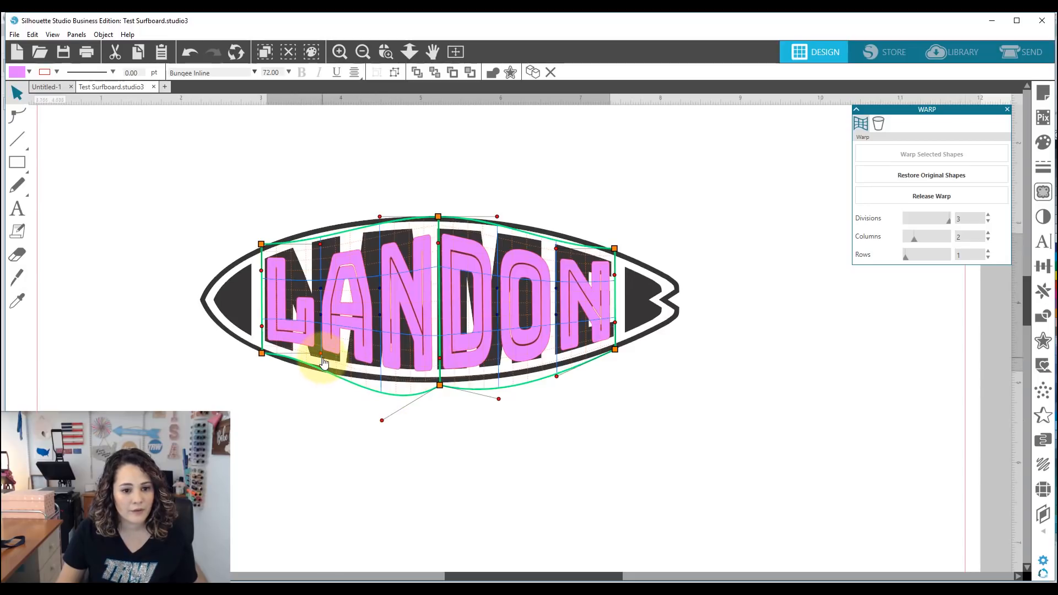
pyautogui.moveTo(325, 359); pyautogui.dragTo(327, 398)
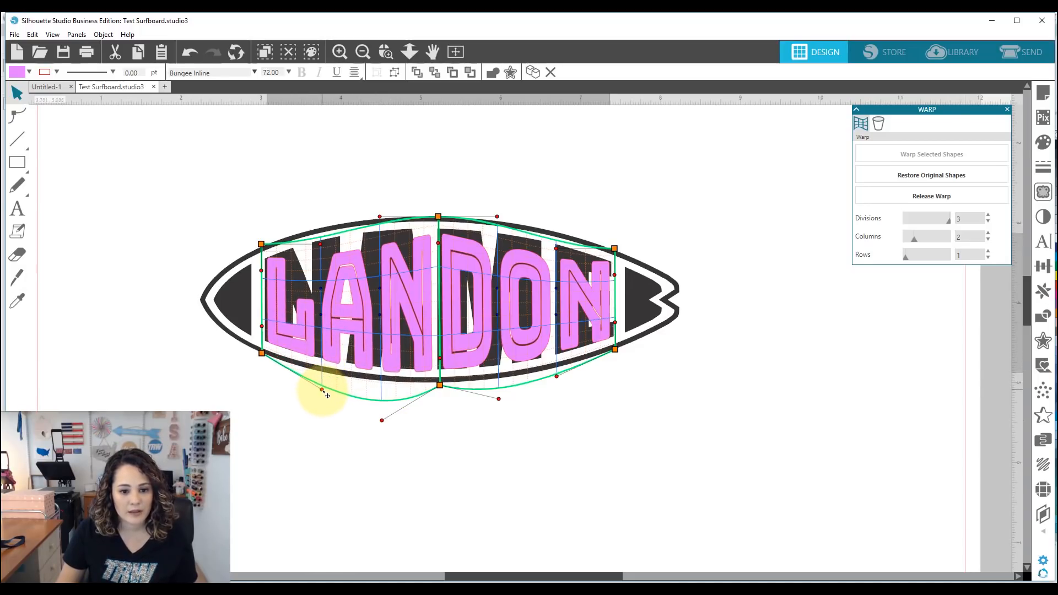
pyautogui.click(389, 414)
pyautogui.moveTo(387, 424); pyautogui.dragTo(386, 409)
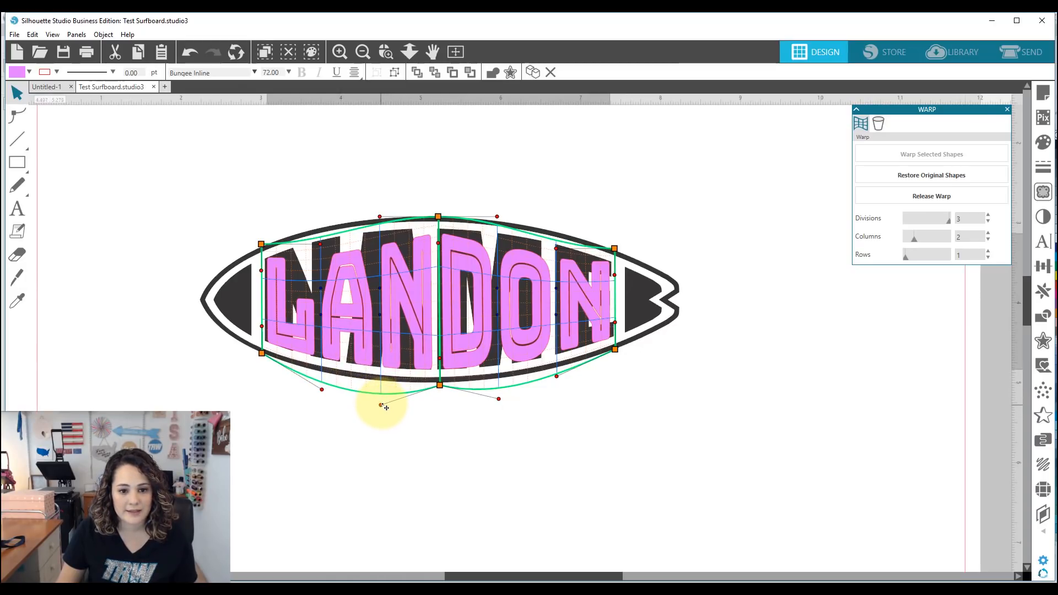
# Raise the curve handles along the warp grid's upper edge to follow the surfboard's curve, and release the warp into standard cut lines.
pyautogui.moveTo(320, 243); pyautogui.dragTo(380, 187)
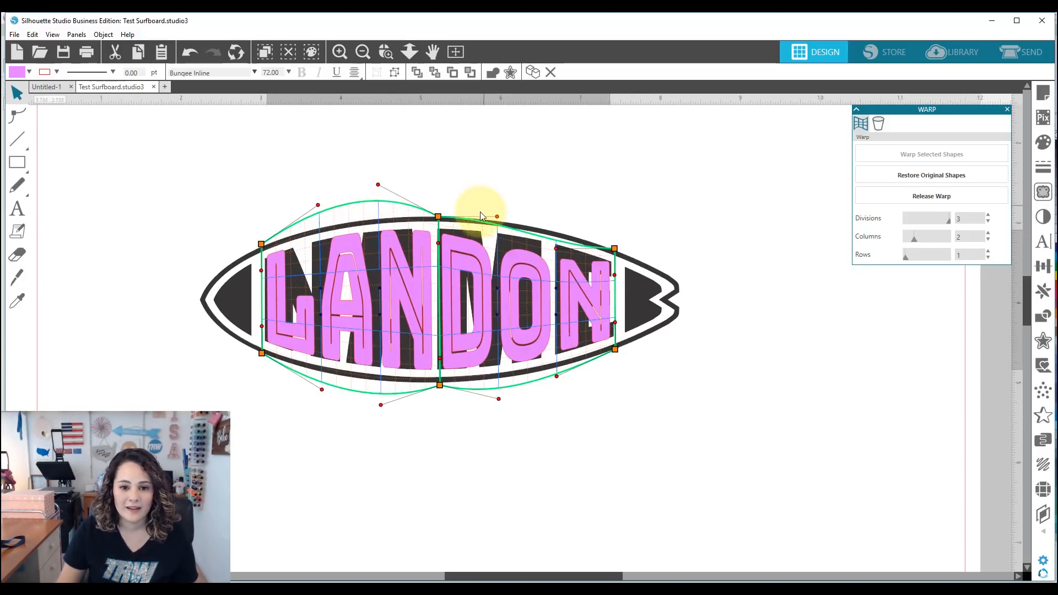
pyautogui.moveTo(497, 217); pyautogui.dragTo(497, 181)
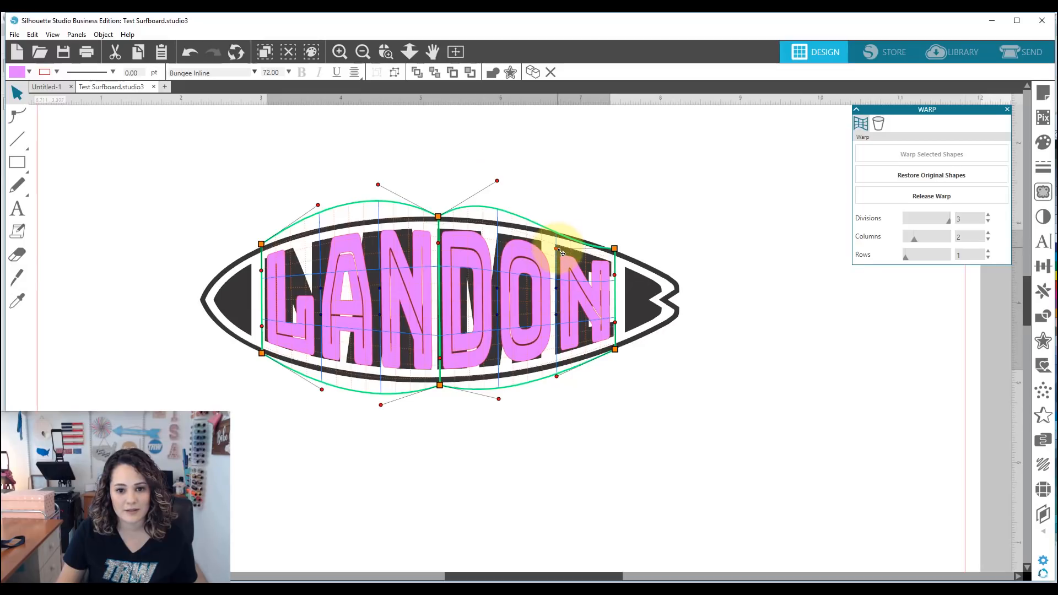
pyautogui.moveTo(560, 254); pyautogui.dragTo(557, 226)
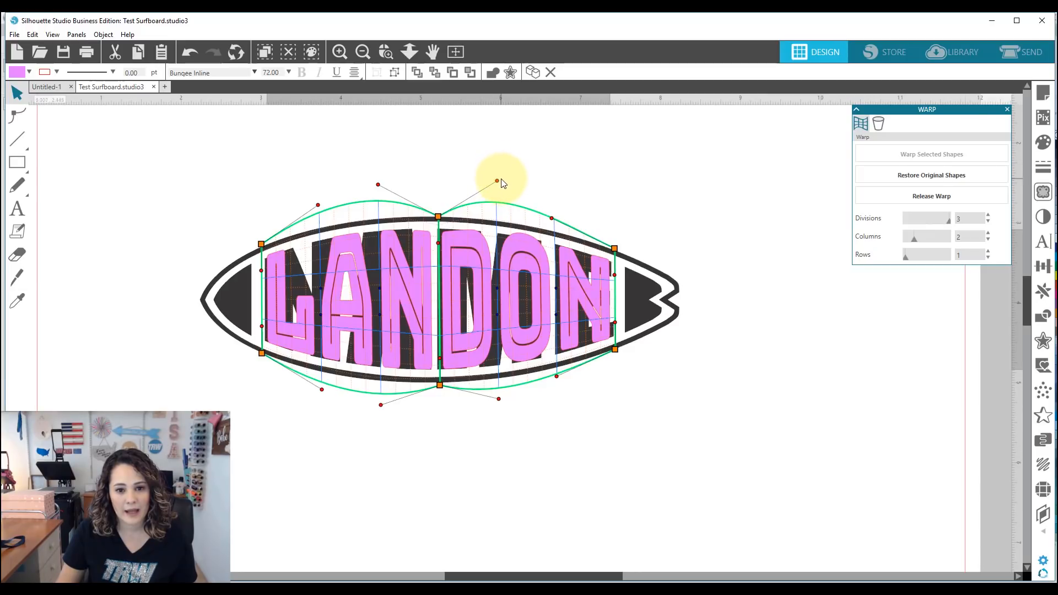
pyautogui.moveTo(503, 184); pyautogui.dragTo(503, 199)
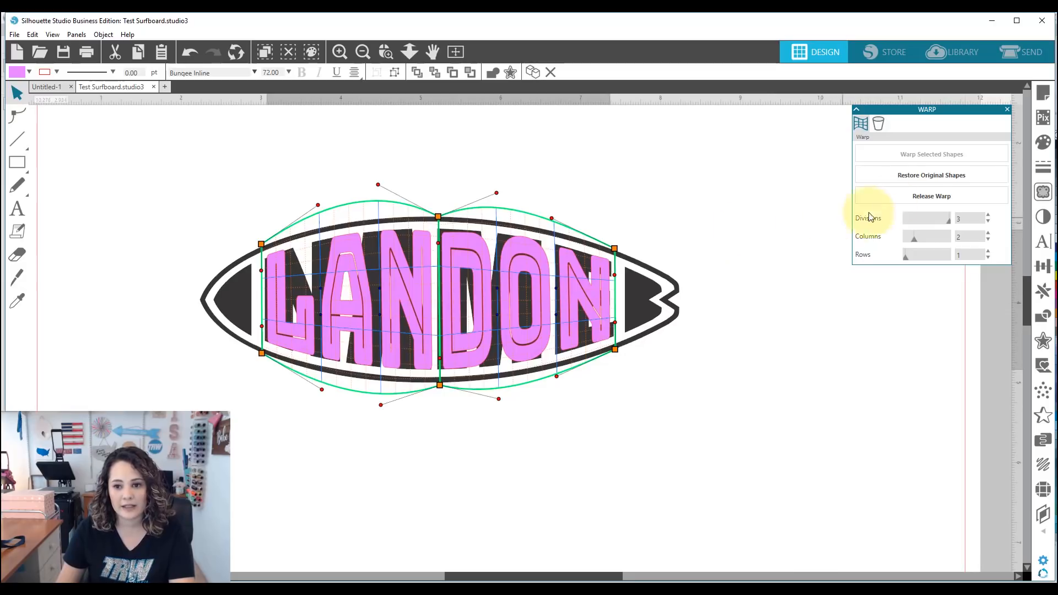
pyautogui.click(918, 197)
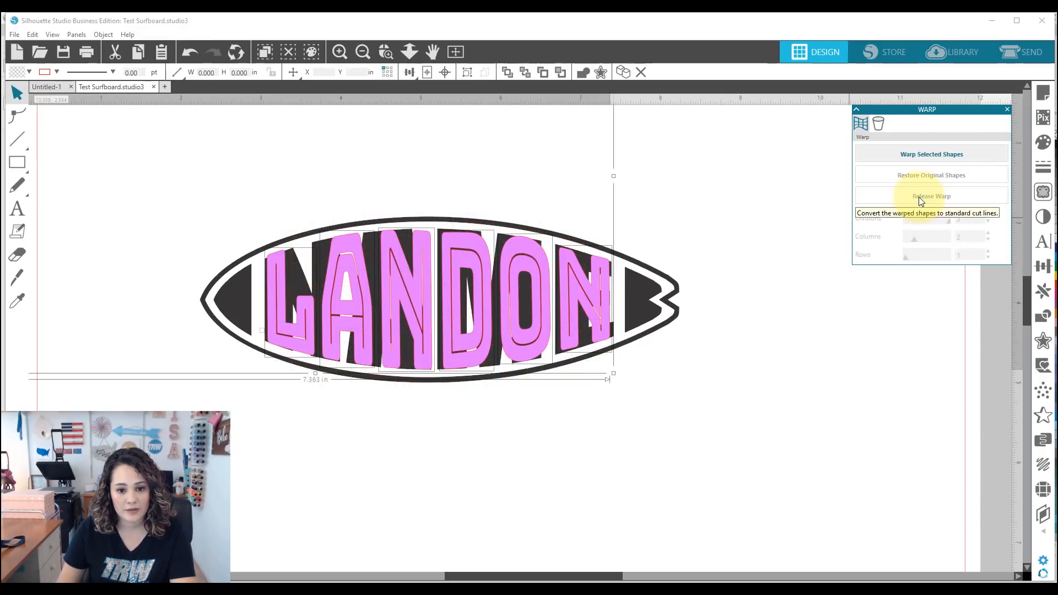
pyautogui.click(710, 239)
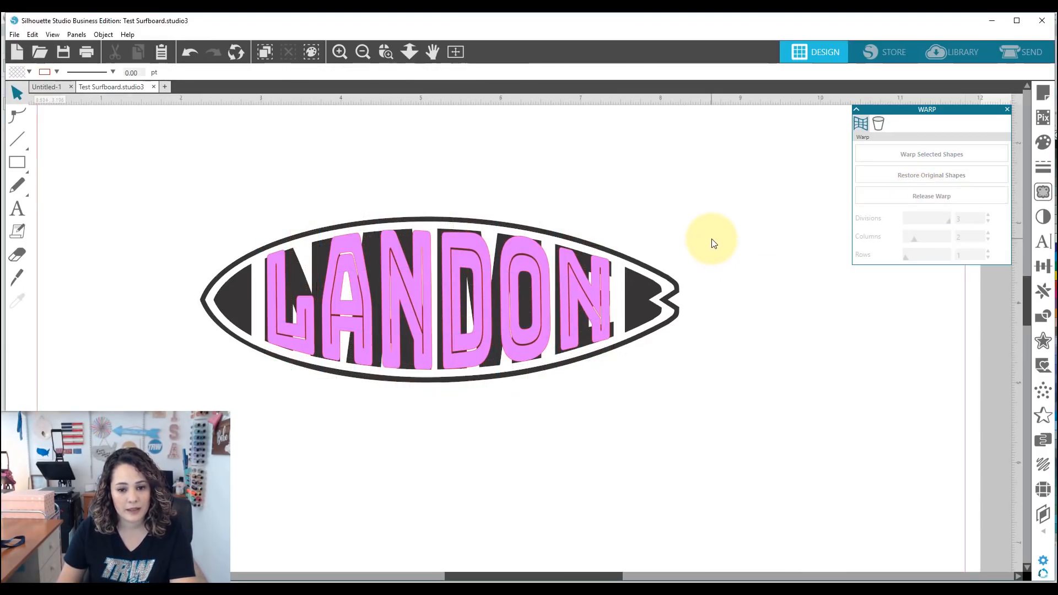
# Move the template's original black name letters out from behind the warped name and delete them.
pyautogui.click(454, 53)
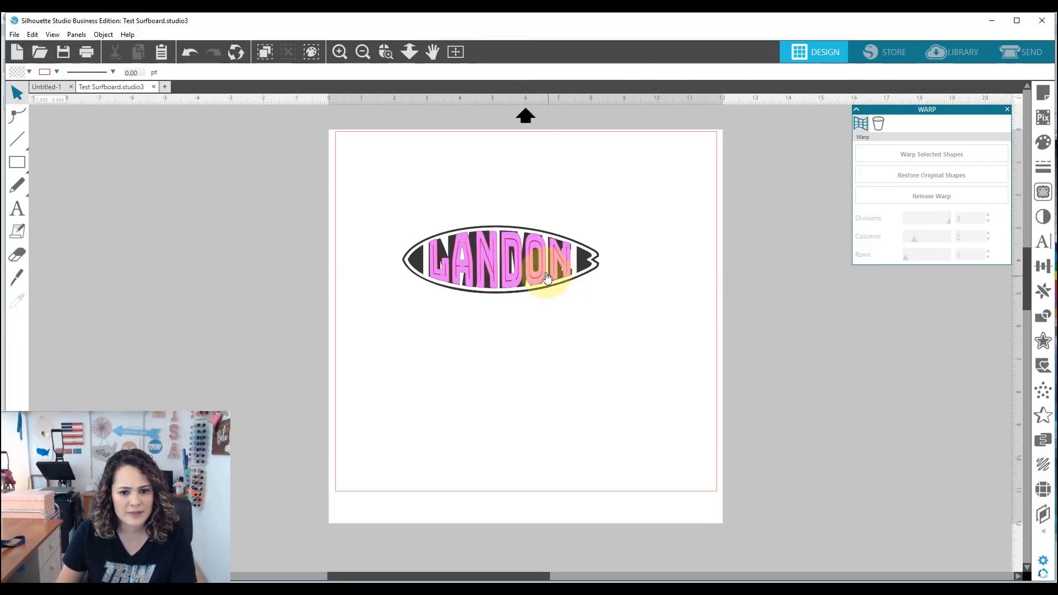
pyautogui.moveTo(538, 283); pyautogui.dragTo(558, 346)
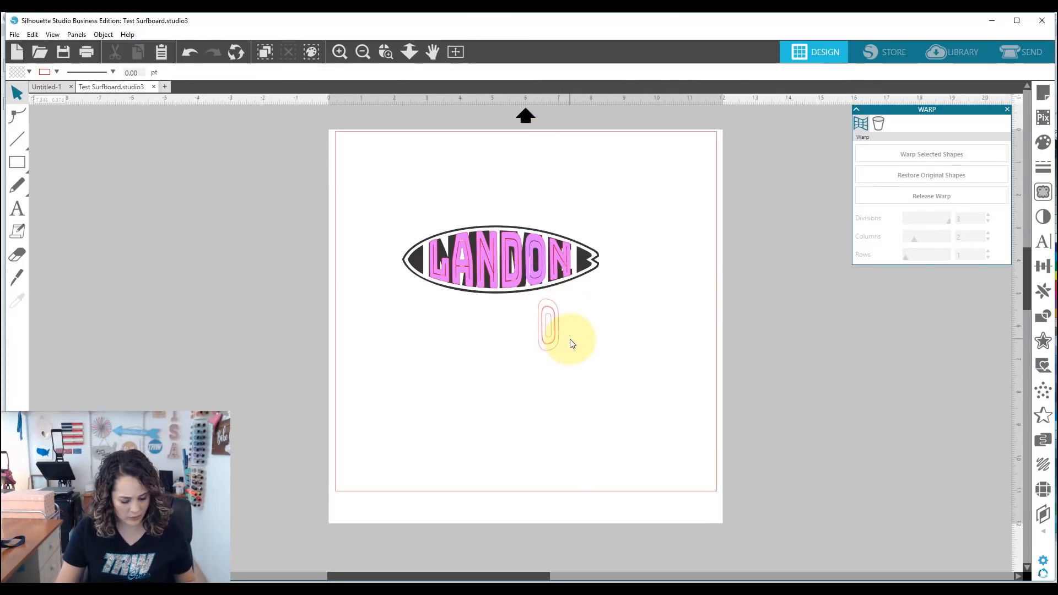
pyautogui.hotkey('ctrl', 'z')
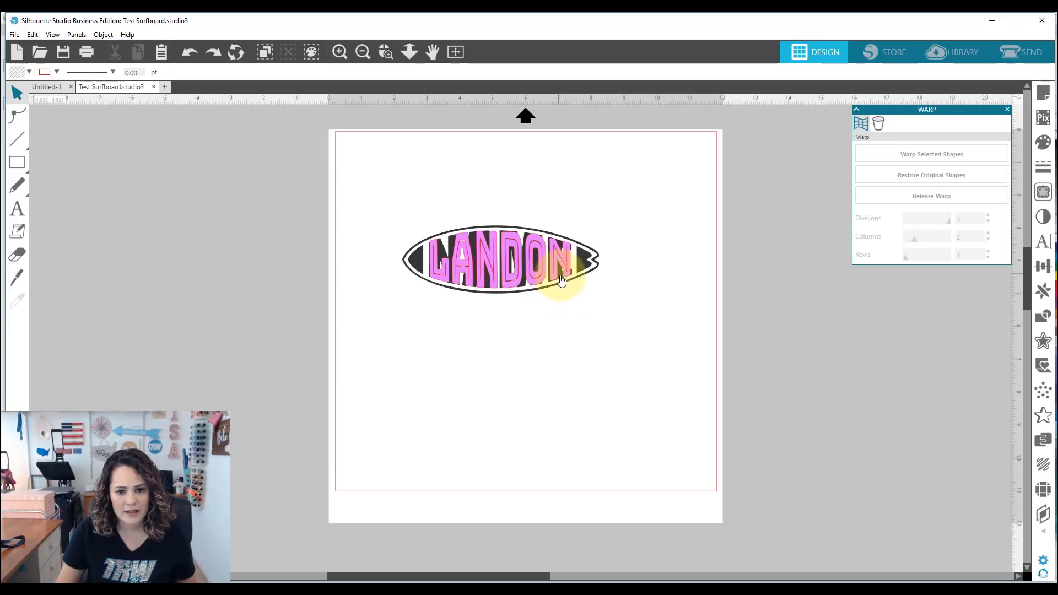
pyautogui.moveTo(563, 281); pyautogui.dragTo(570, 376)
pyautogui.press('Delete')
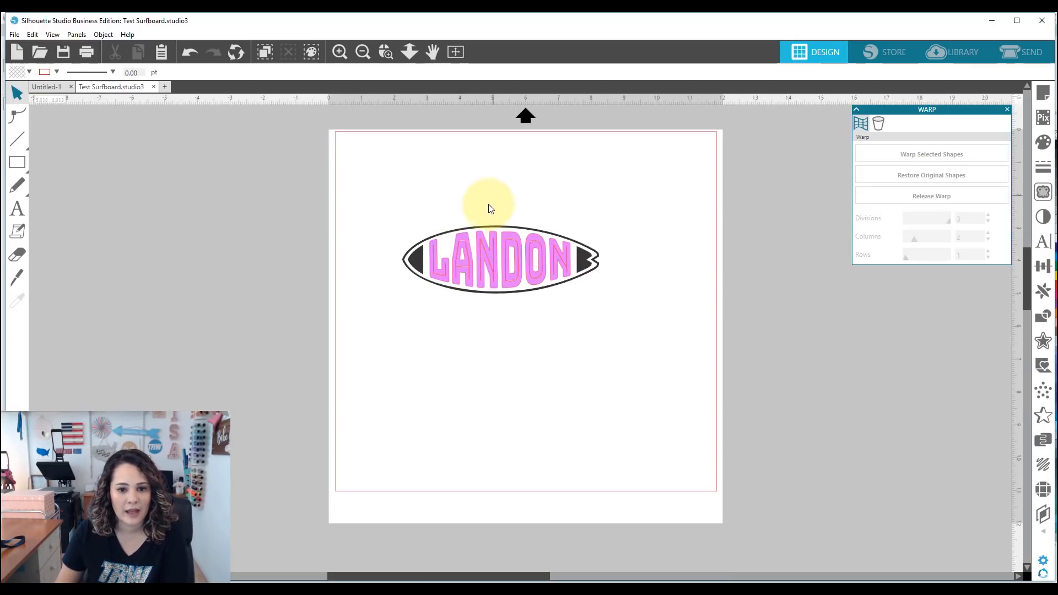
# Select all shapes whose fill is No Color and delete these leftover outlines around the warped name.
pyautogui.click(468, 271)
pyautogui.moveTo(467, 271); pyautogui.dragTo(469, 316)
pyautogui.hotkey('ctrl', 'z')
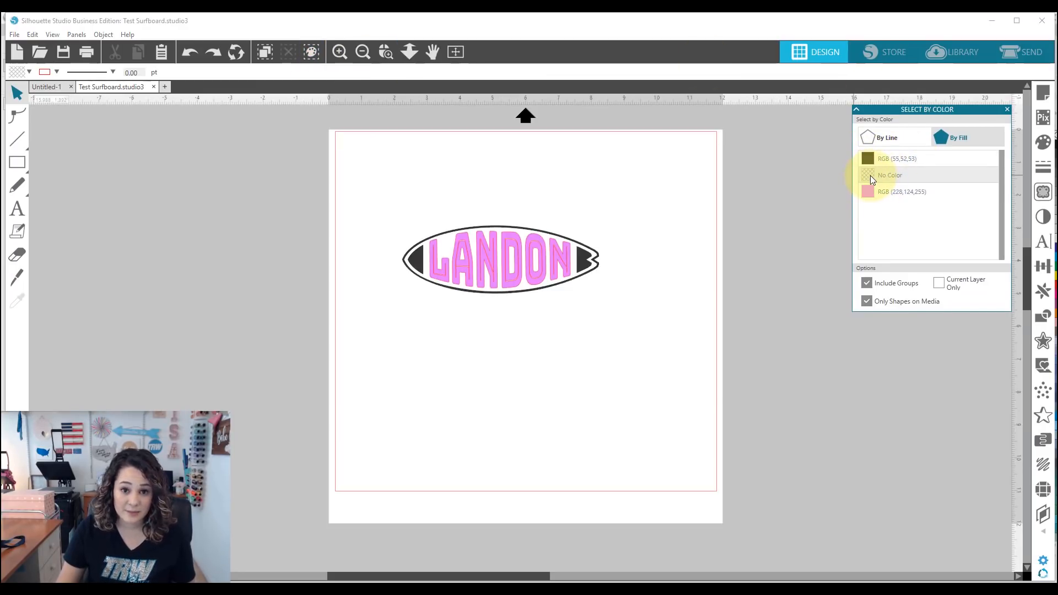
pyautogui.click(899, 176)
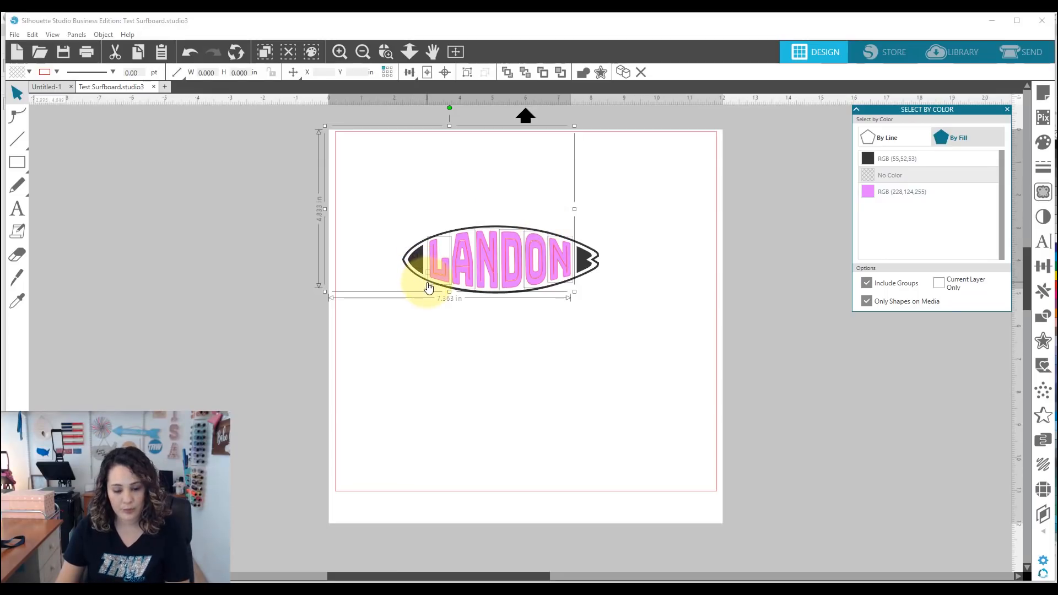
pyautogui.press('Delete')
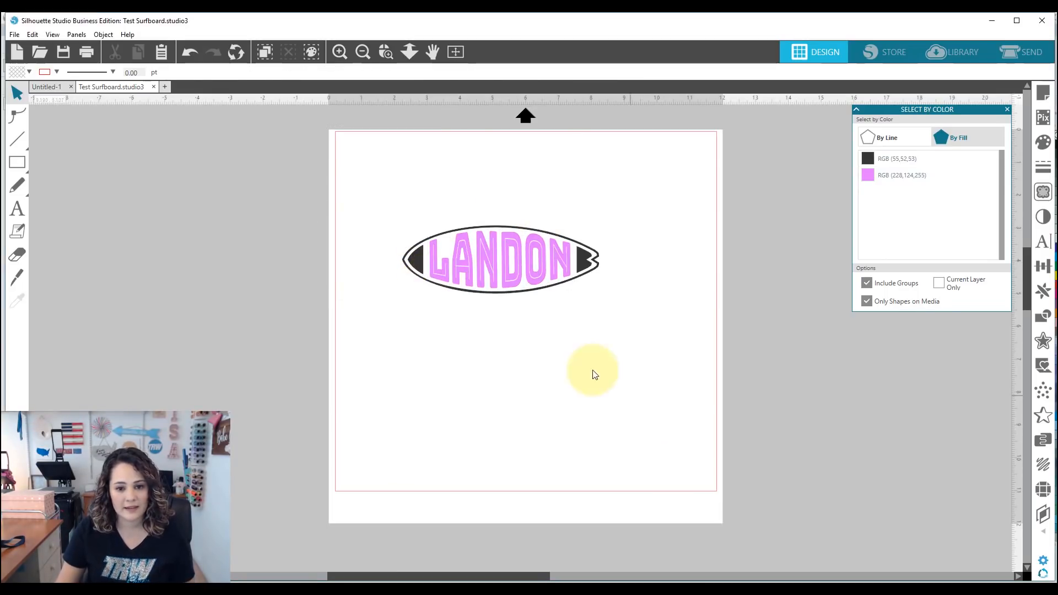
# Select all the pink letters of the warped name and make them a single compound path.
pyautogui.moveTo(513, 291); pyautogui.dragTo(520, 326)
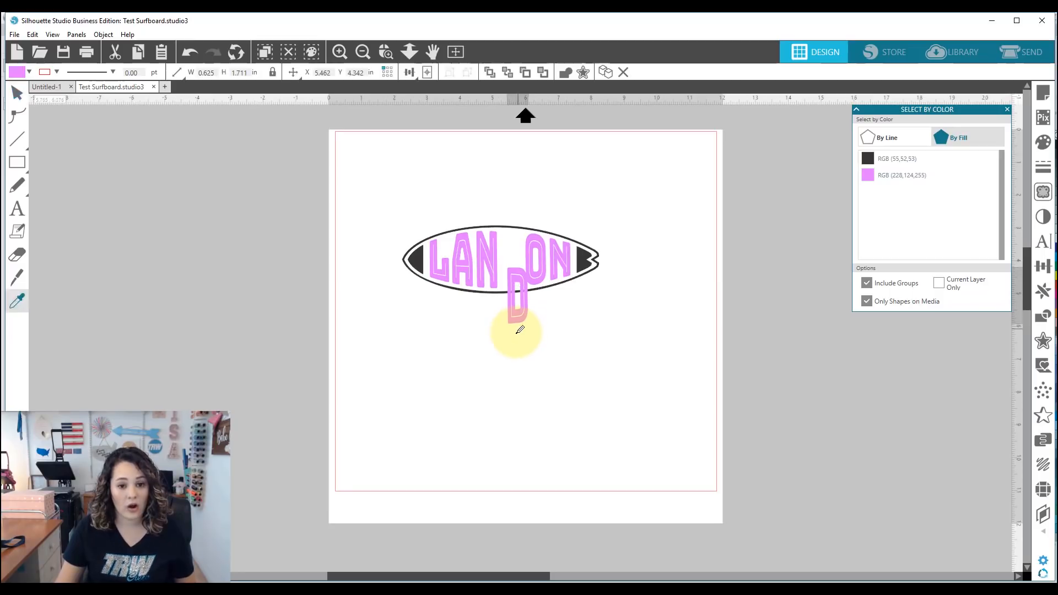
pyautogui.hotkey('ctrl', 'z')
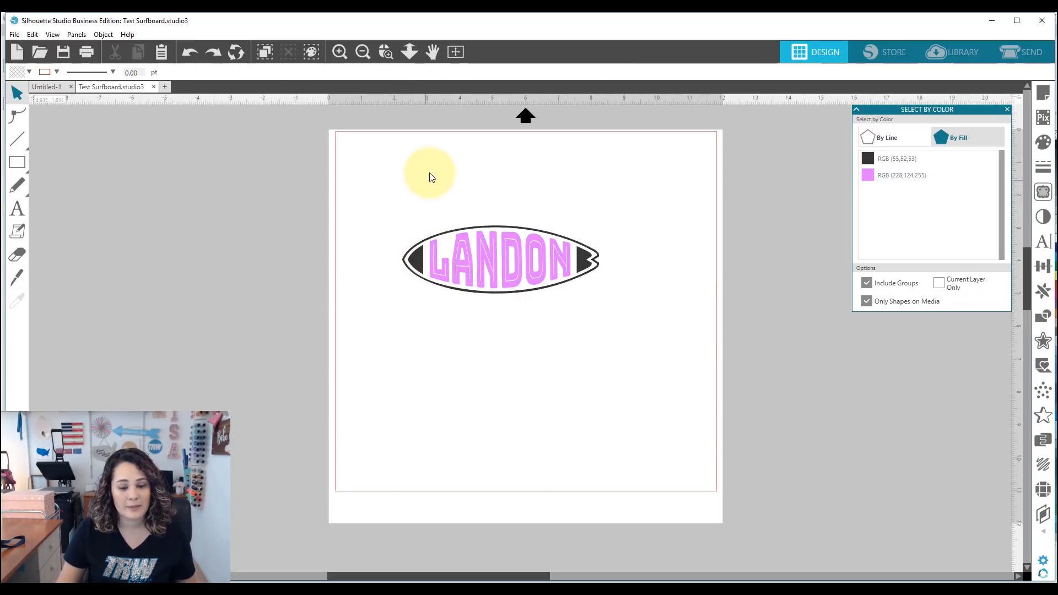
pyautogui.click(470, 268)
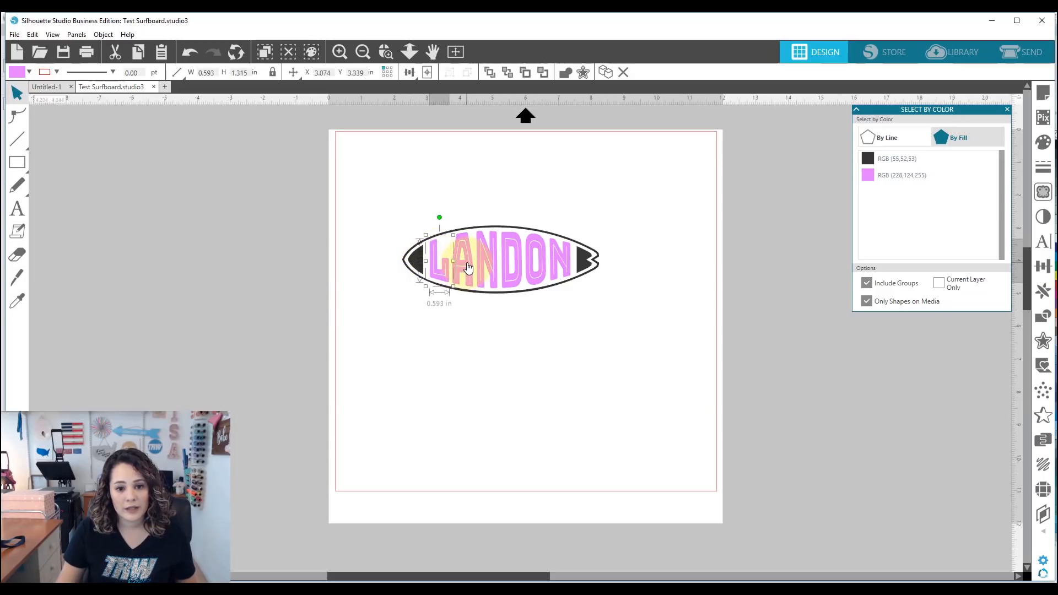
pyautogui.keyDown('shift'); pyautogui.click(488, 264); pyautogui.keyUp('shift')
pyautogui.keyDown('shift'); pyautogui.click(508, 261); pyautogui.keyUp('shift')
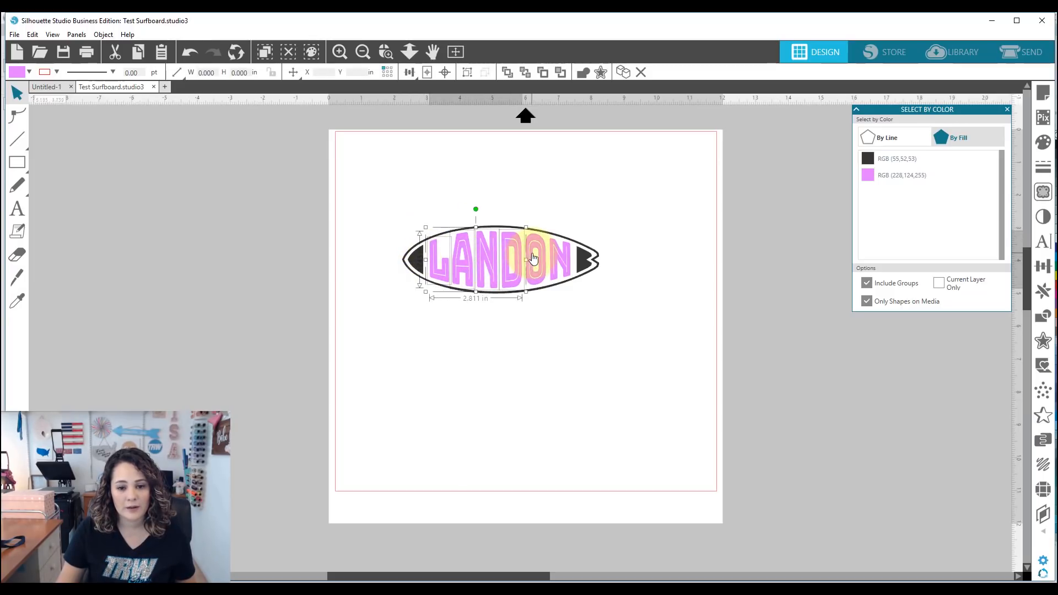
pyautogui.keyDown('shift'); pyautogui.click(531, 243); pyautogui.keyUp('shift')
pyautogui.keyDown('shift'); pyautogui.click(554, 253); pyautogui.keyUp('shift')
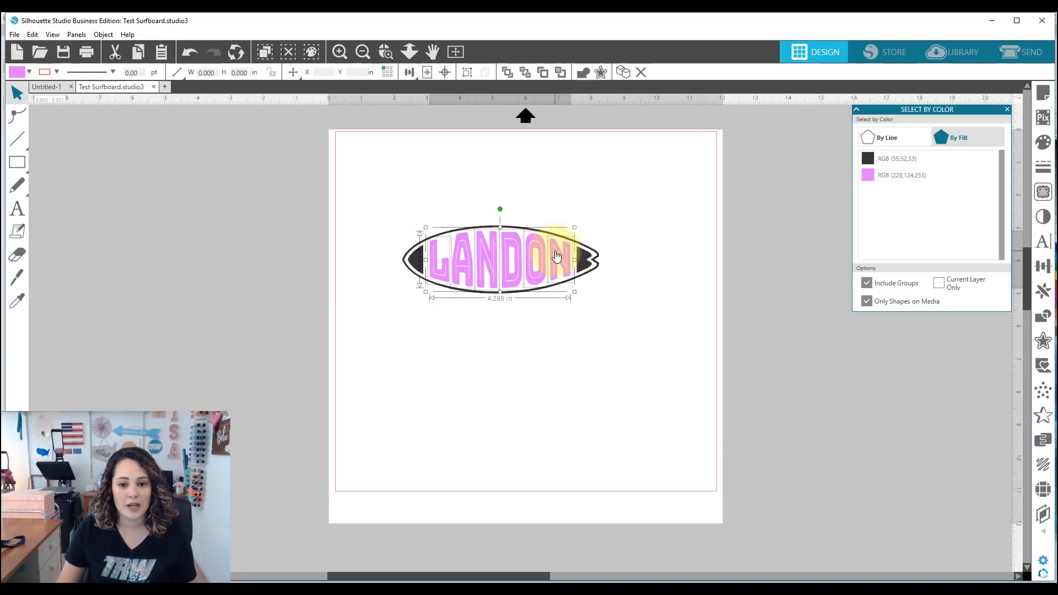
pyautogui.rightClick(556, 256)
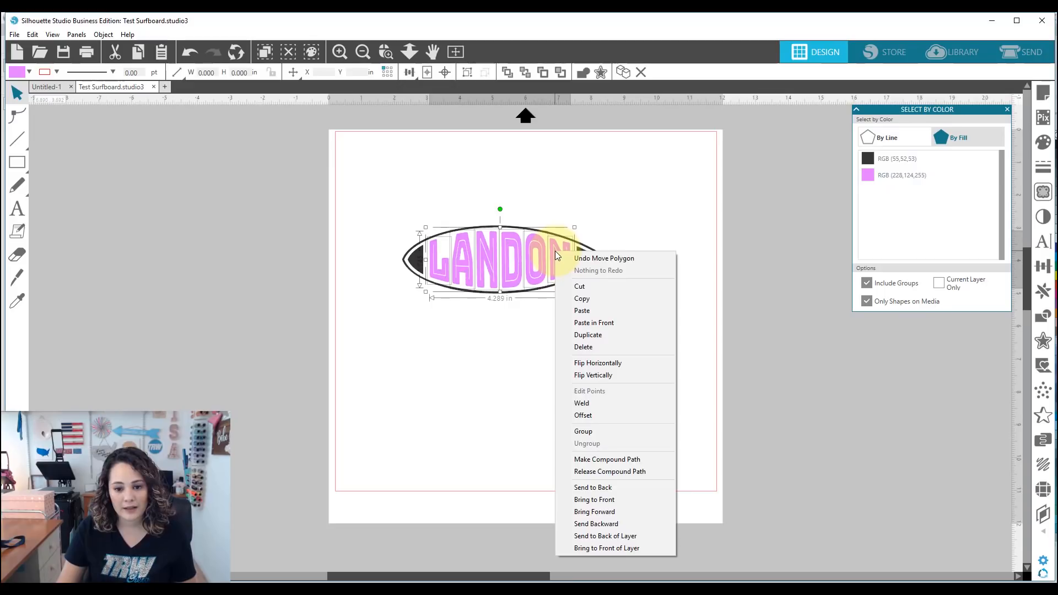
pyautogui.click(582, 460)
# Test-move the joined name and undo it, then place the complete surfboard design near the mat's upper-left corner.
pyautogui.moveTo(491, 284); pyautogui.dragTo(499, 335)
pyautogui.hotkey('ctrl', 'z')
pyautogui.moveTo(664, 358); pyautogui.dragTo(372, 185)
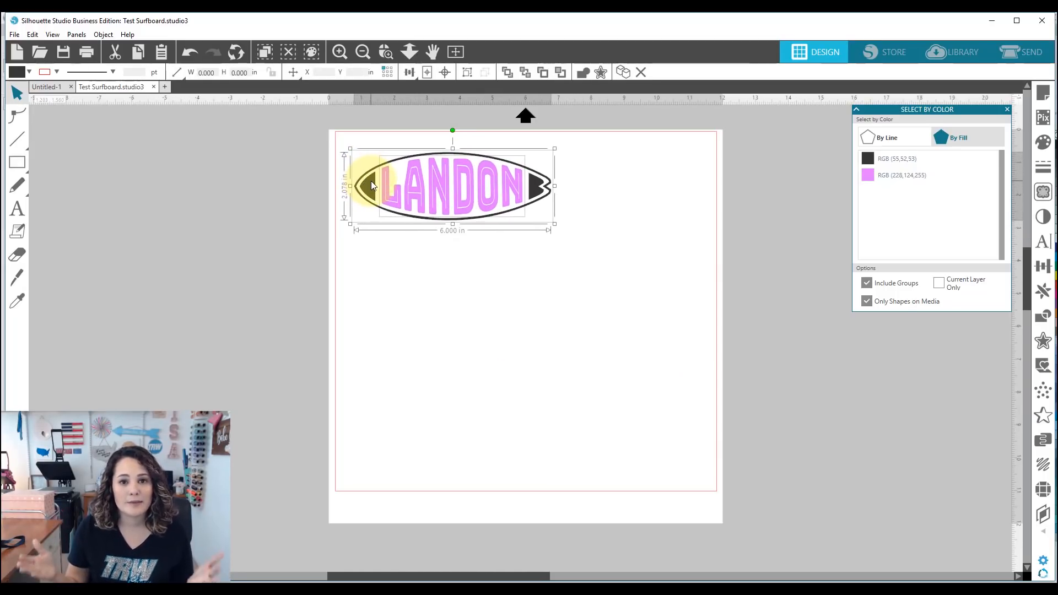